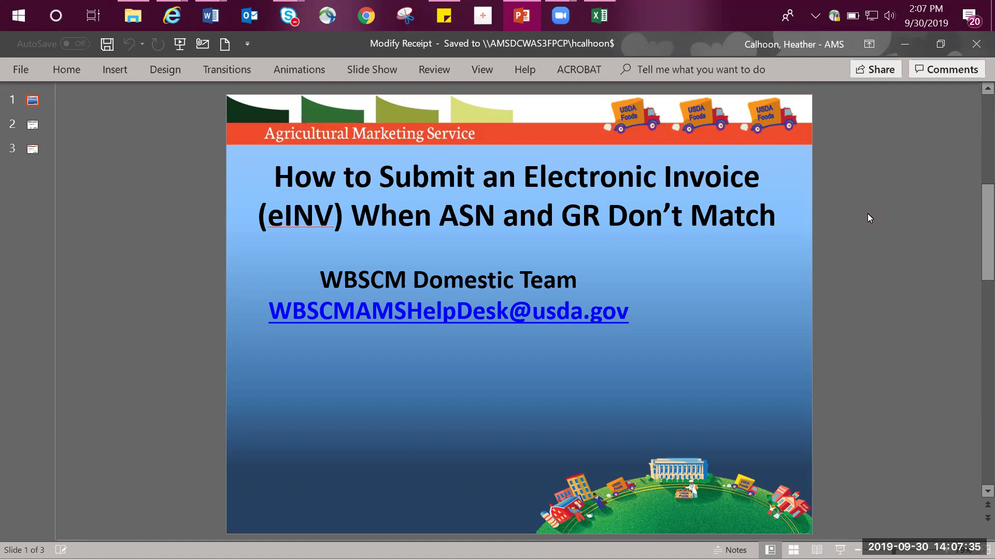
Advance to slide 2, which contrasts a 1,190-of-1,200 on-time receipt with a late full delivery
scroll(869, 218, down, 1)
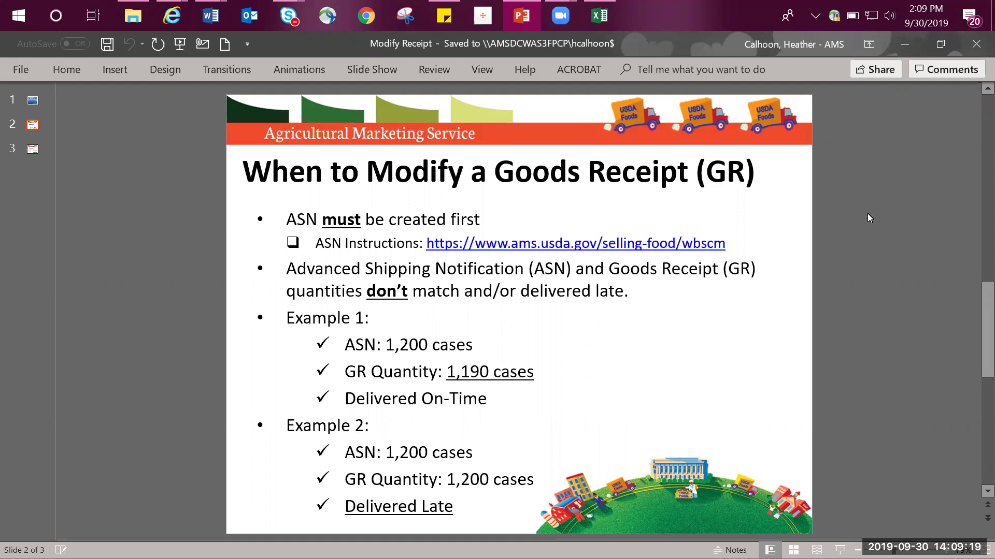
Advance to slide 3, 'ASN and GR Discrepancy E-mail', with its recipients and sample table
scroll(870, 218, down, 1)
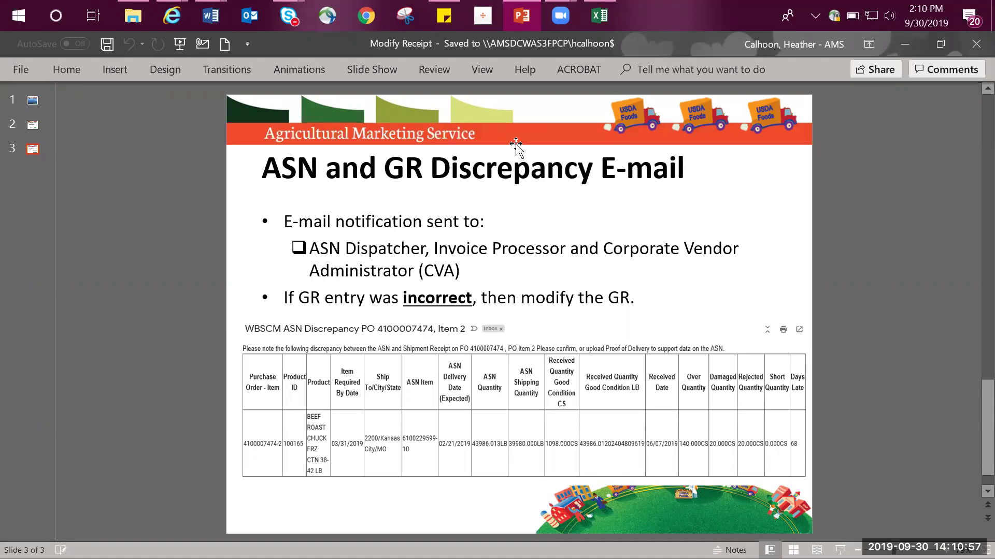
Bring the WBSCM e-Invoices for Processing search page forward and show it full screen
mouse_move(173, 14)
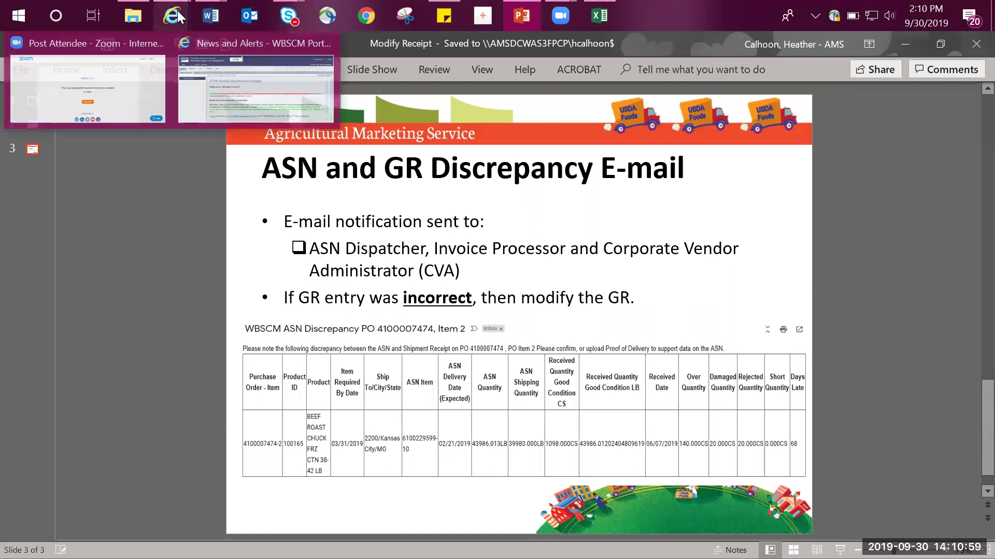
click(230, 90)
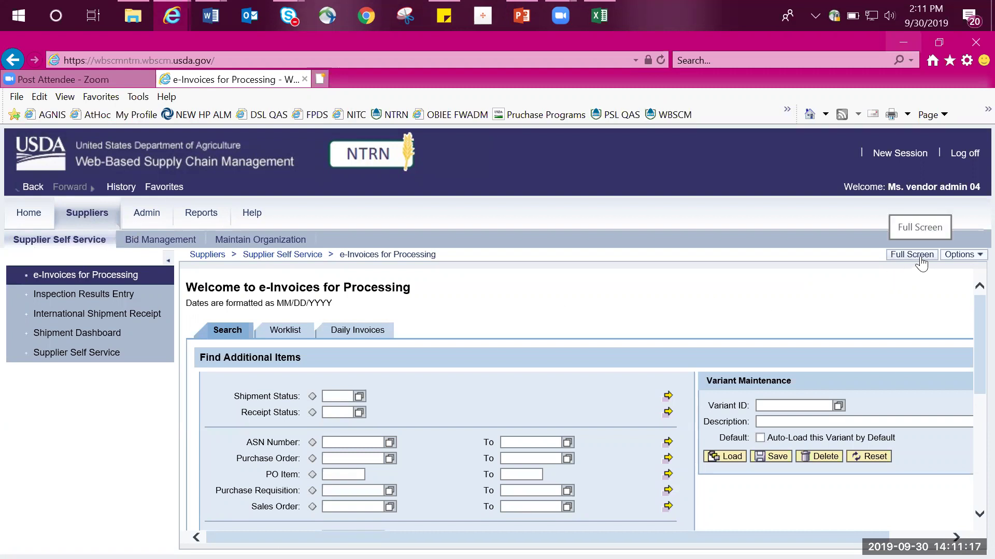
click(920, 256)
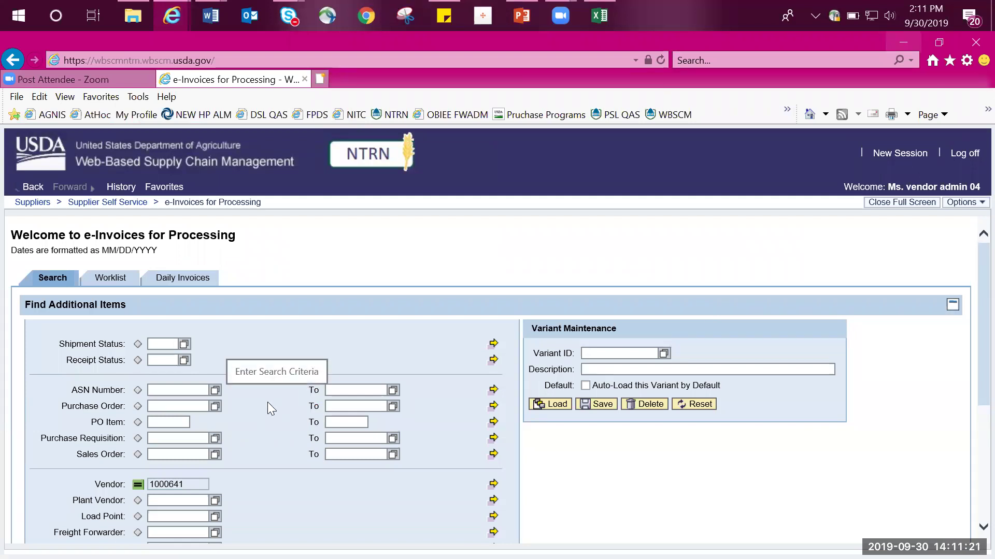
click(180, 390)
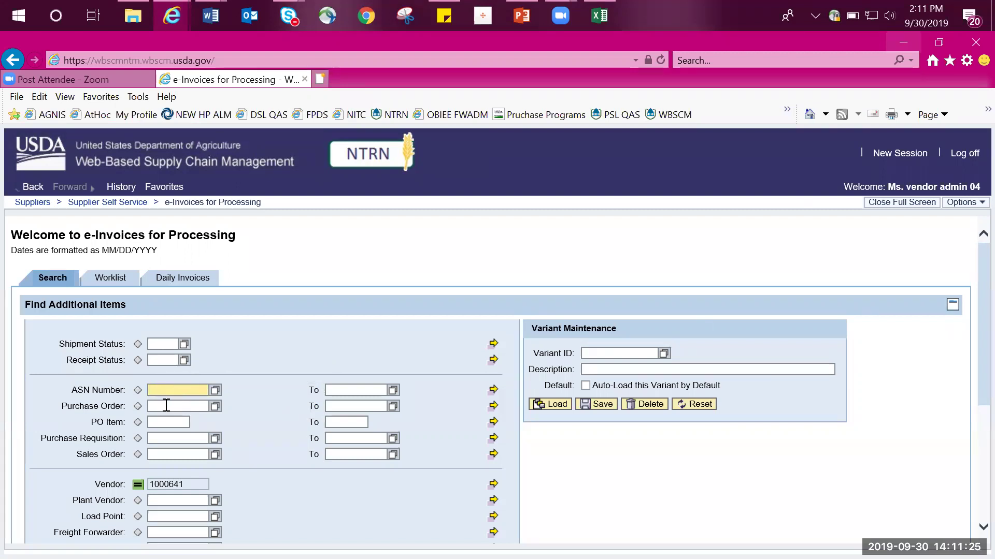
click(166, 406)
click(154, 423)
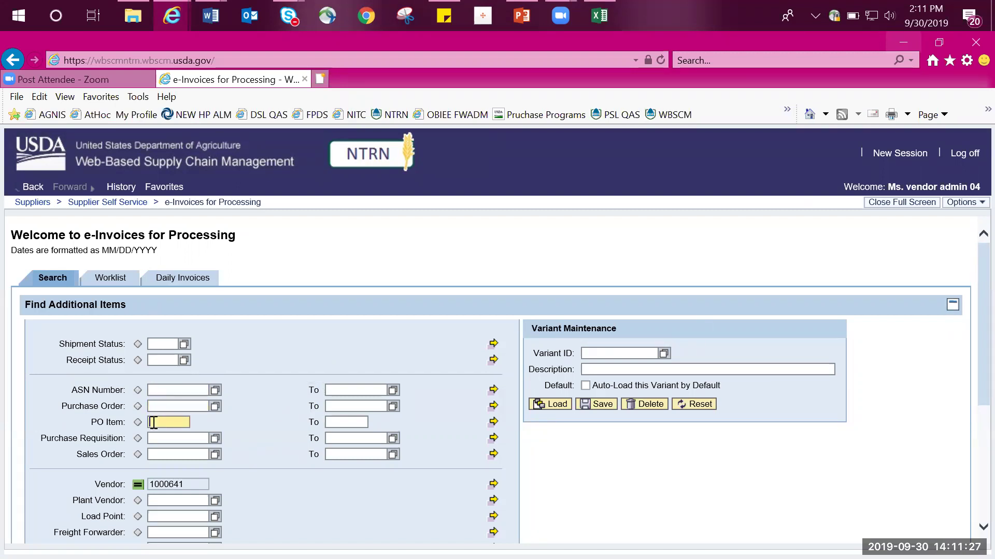
click(156, 344)
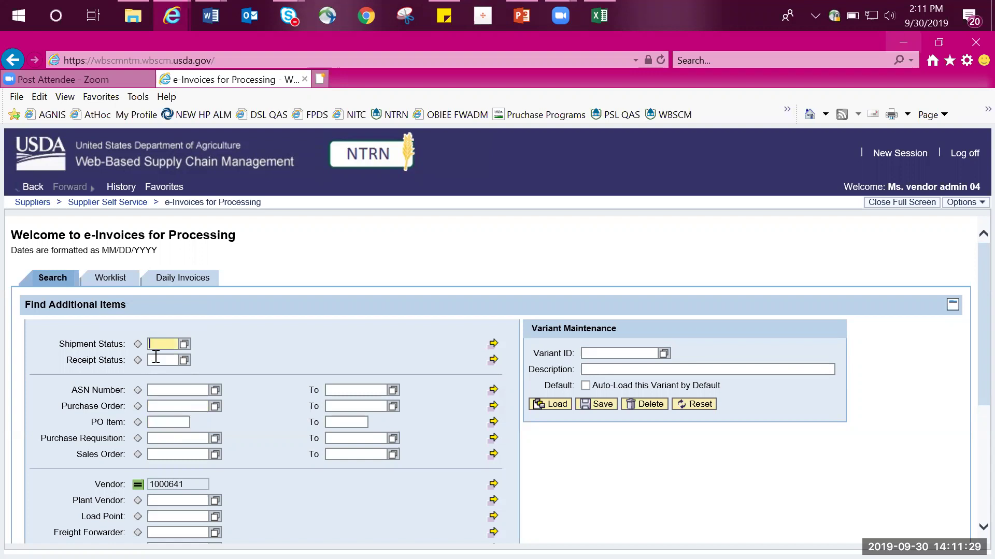
click(155, 361)
click(161, 408)
text(4100)
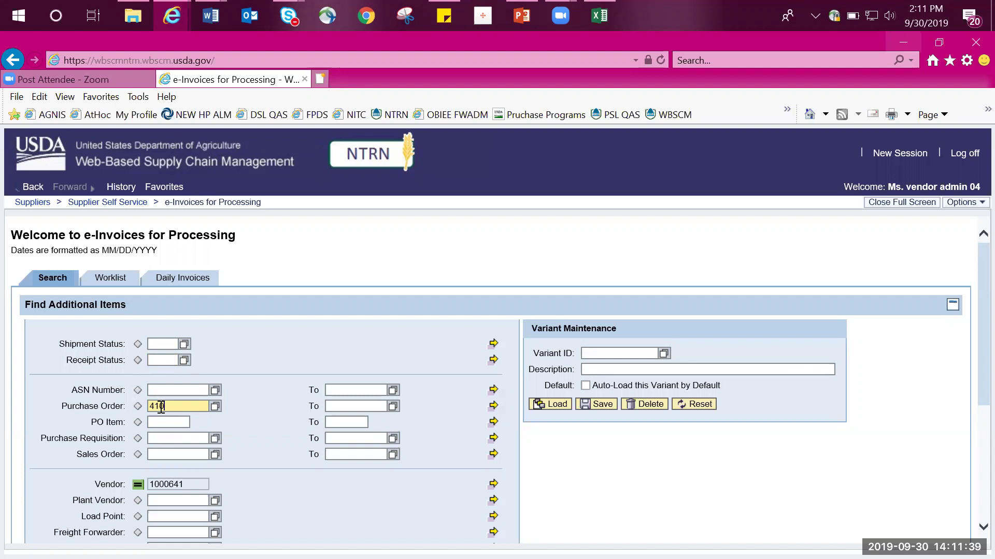
text(005758)
scroll(269, 452, down, 2)
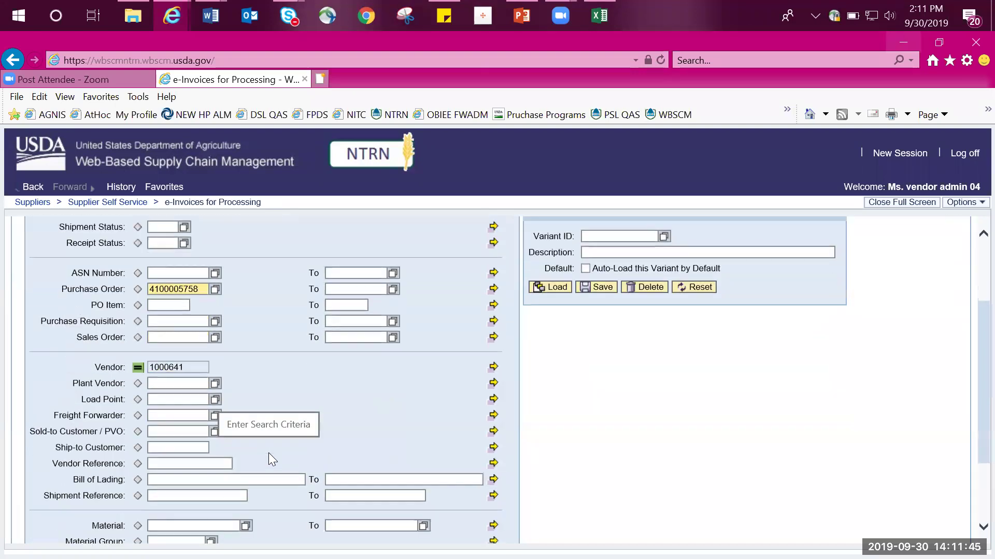
scroll(269, 456, down, 2)
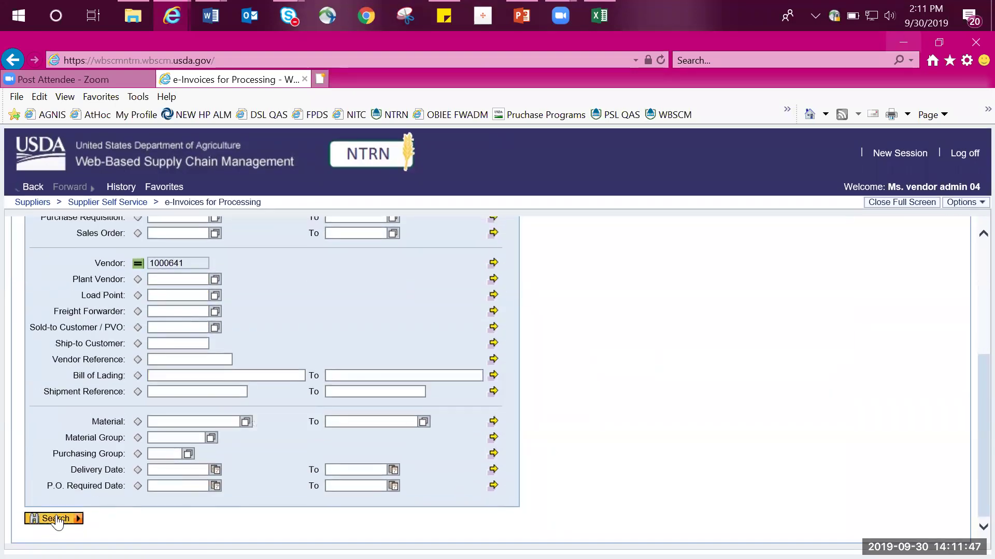
click(56, 519)
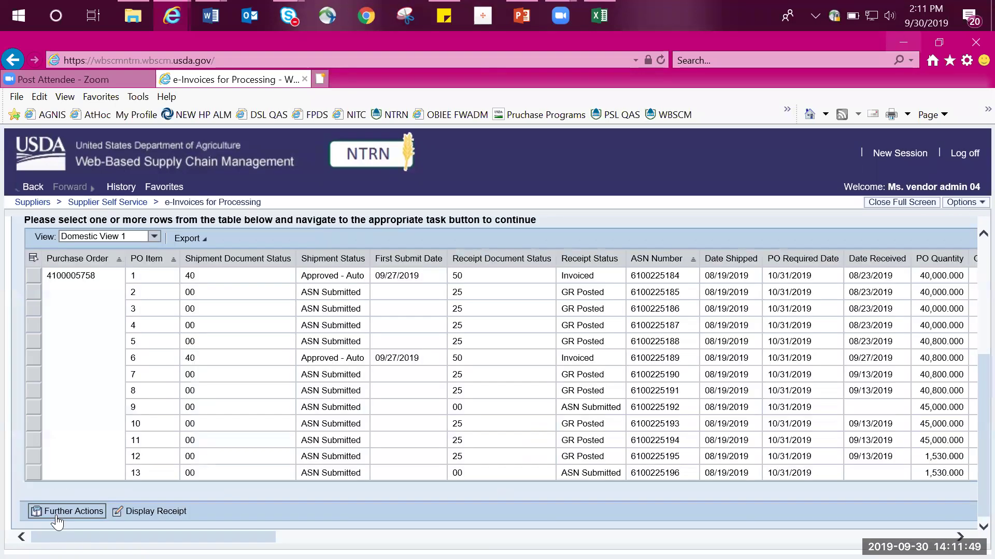
scroll(89, 459, up, 2)
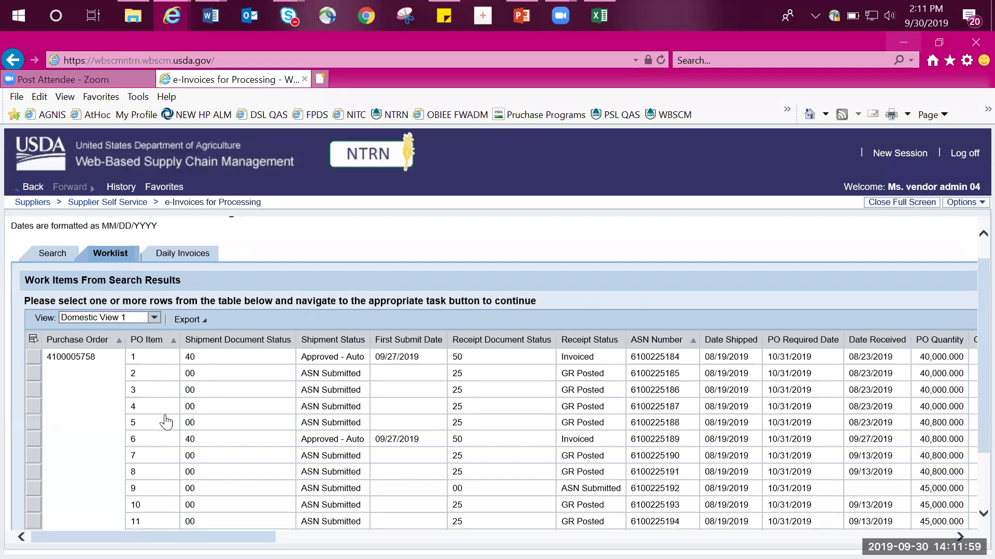
scroll(166, 422, down, 2)
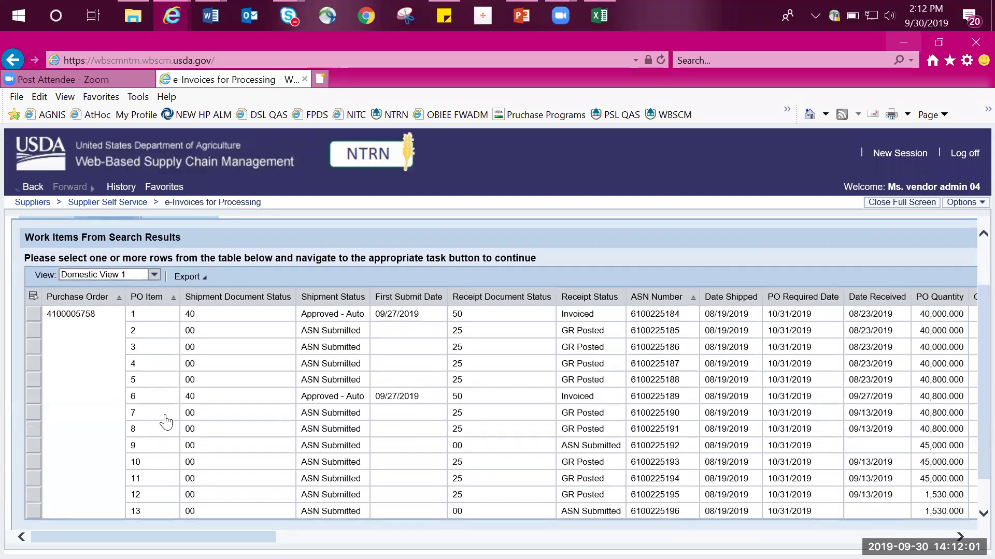
Select PO item 12 and review its 1,400 received against 1,530 shipped, 130 short
click(33, 497)
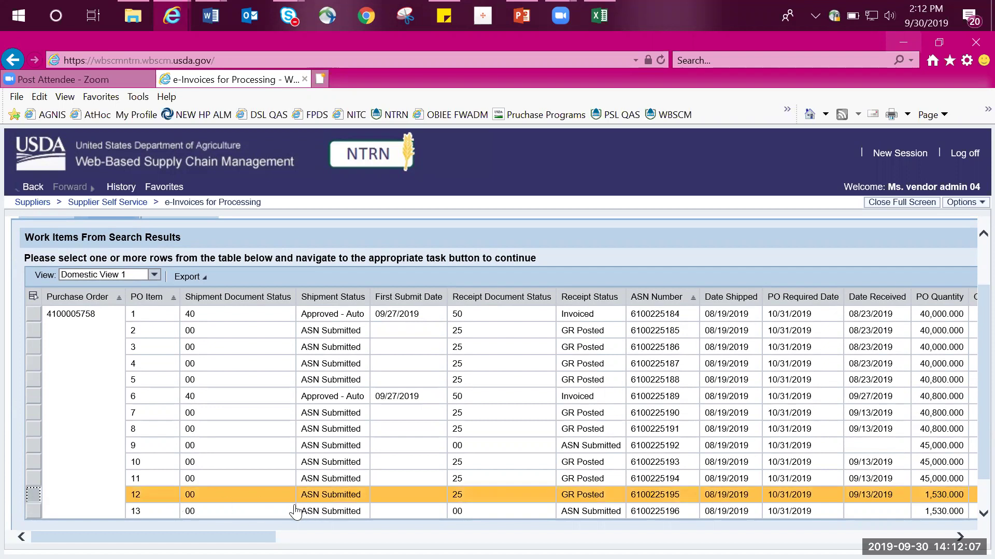
scroll(300, 512, right, 5)
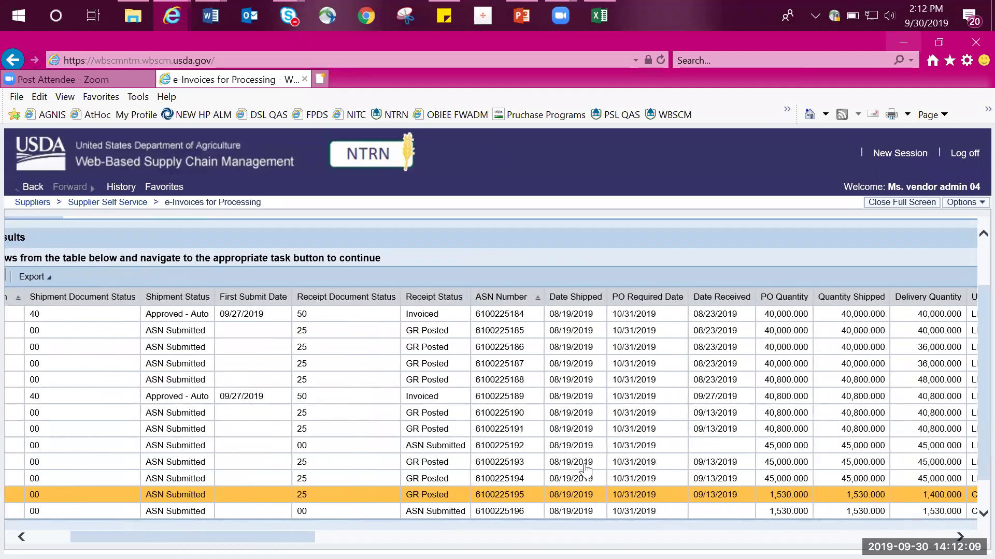
scroll(601, 473, right, 5)
scroll(585, 468, right, 3)
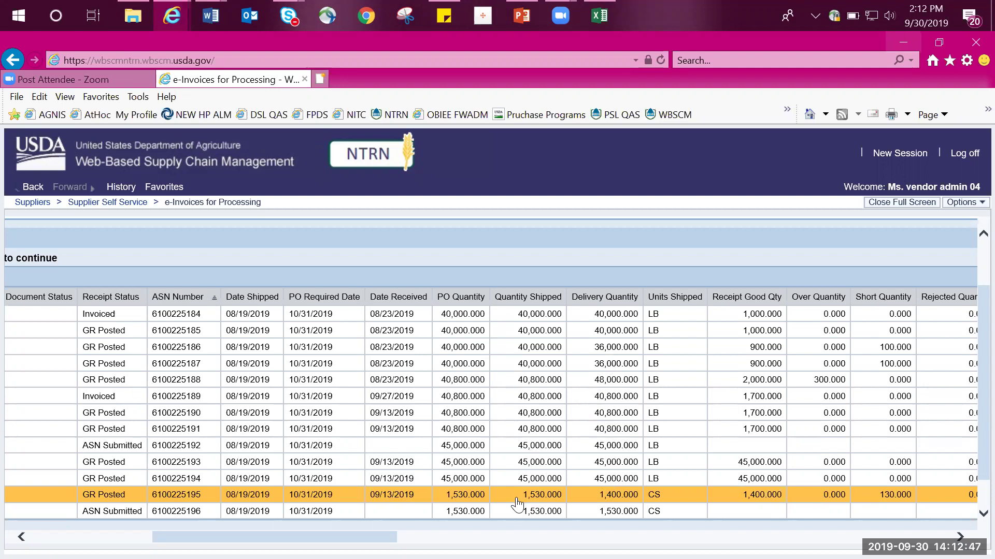
scroll(517, 505, left, 10)
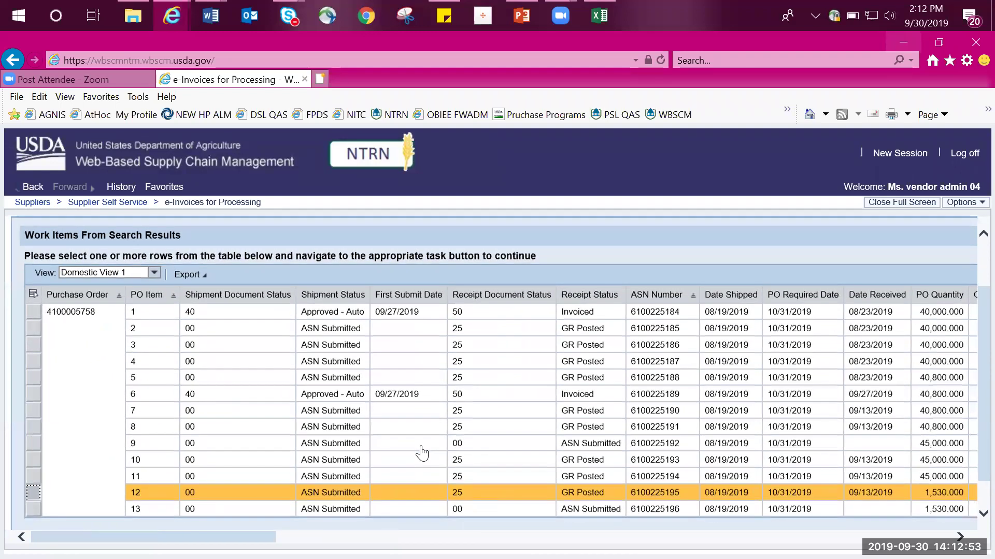
scroll(422, 454, down, 1)
scroll(422, 454, down, 1)
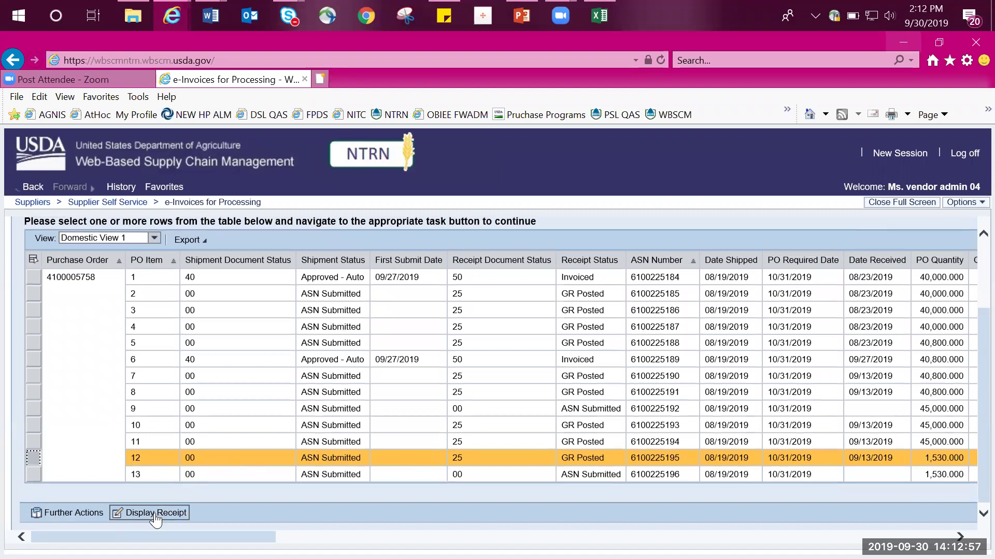
Open item 12's goods receipt for modification
click(156, 516)
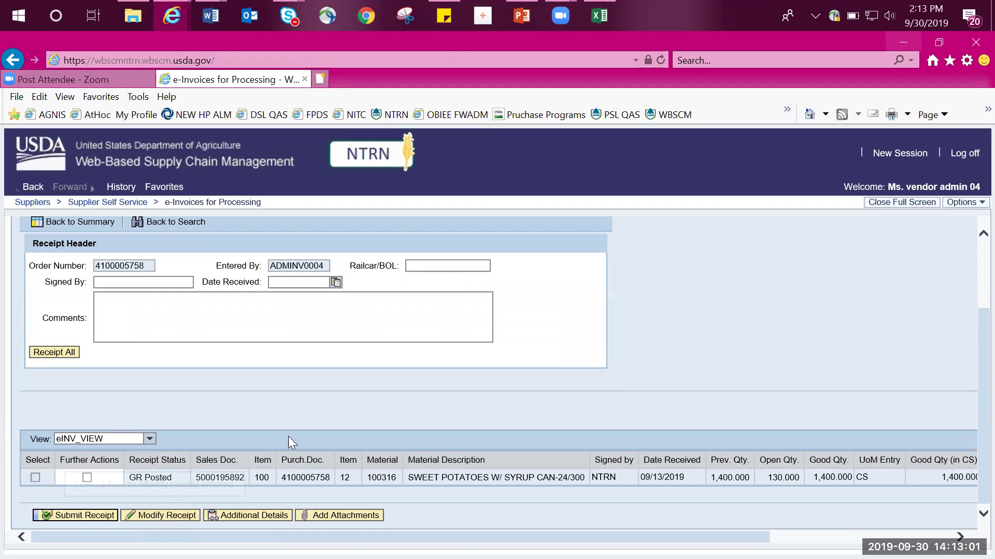
scroll(300, 398, up, 3)
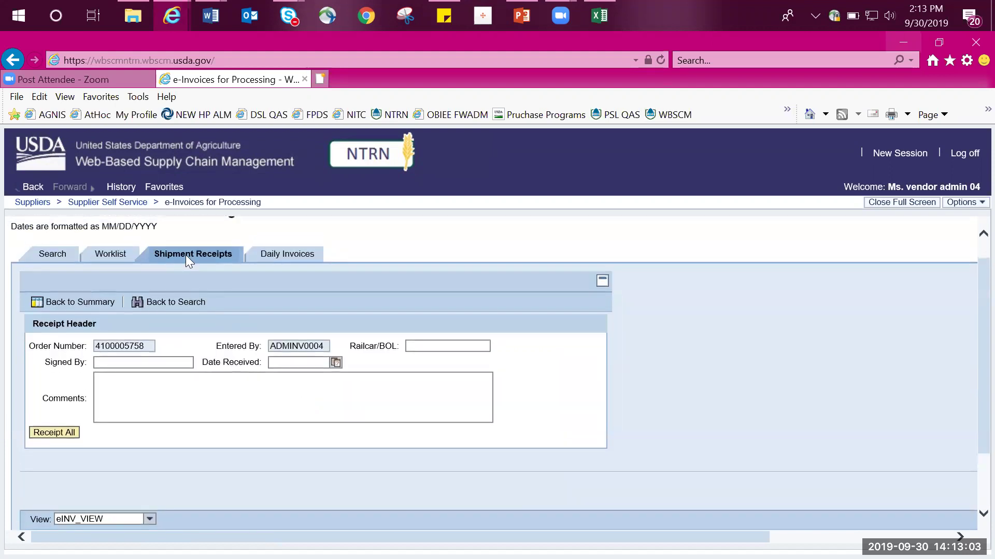
scroll(259, 456, down, 3)
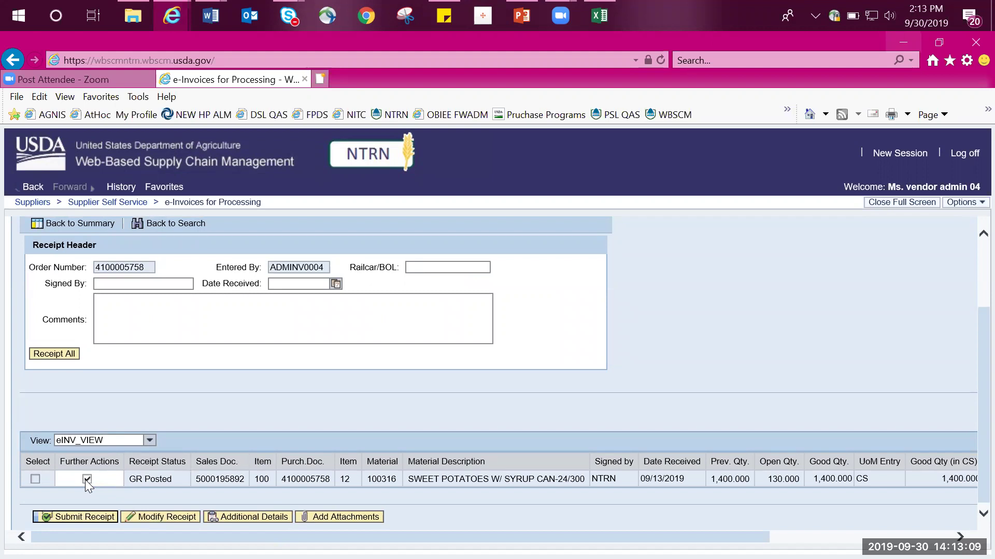
click(154, 519)
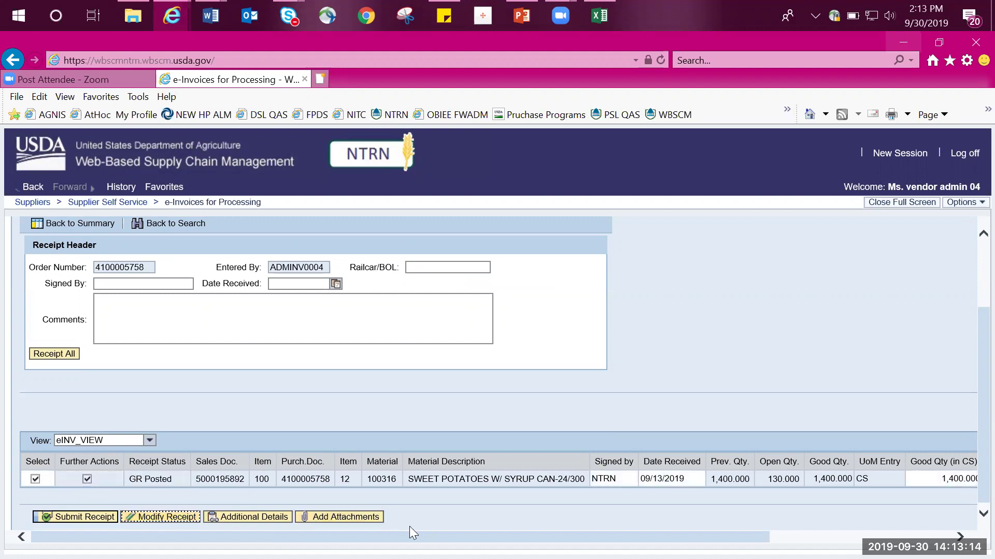
scroll(409, 526, right, 3)
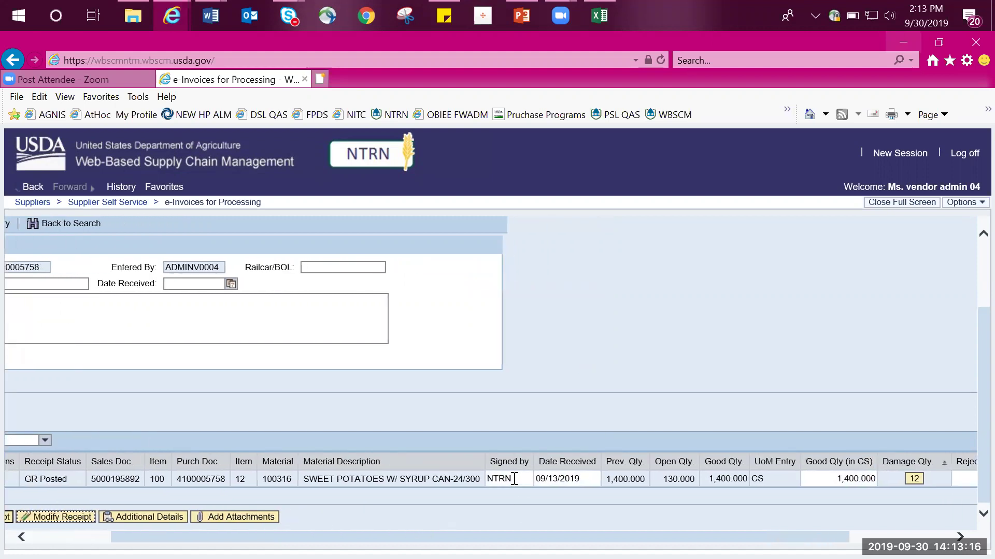
Change Good Qty (in CS) from 1,400.000 to 1530.00, keeping received date 09/13/2019
click(555, 477)
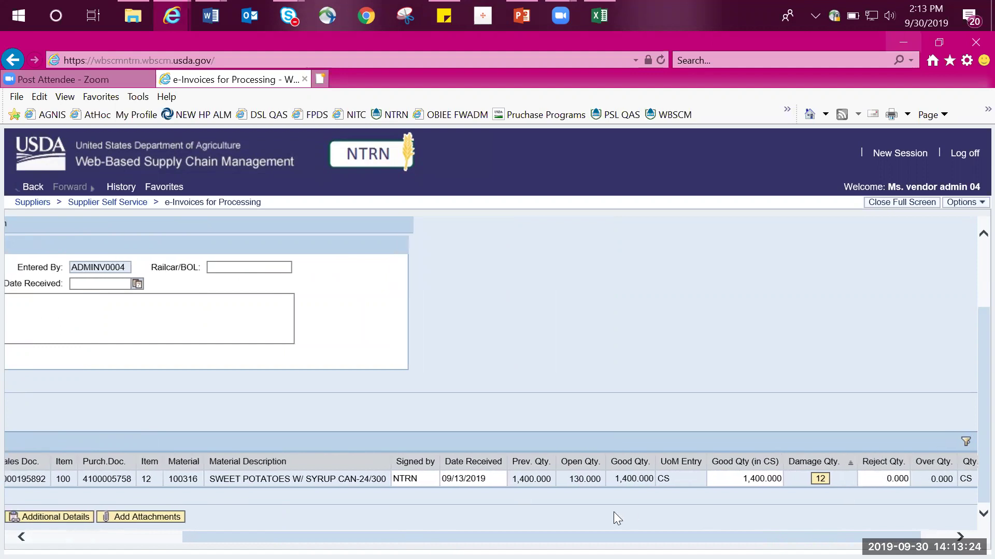
click(740, 479)
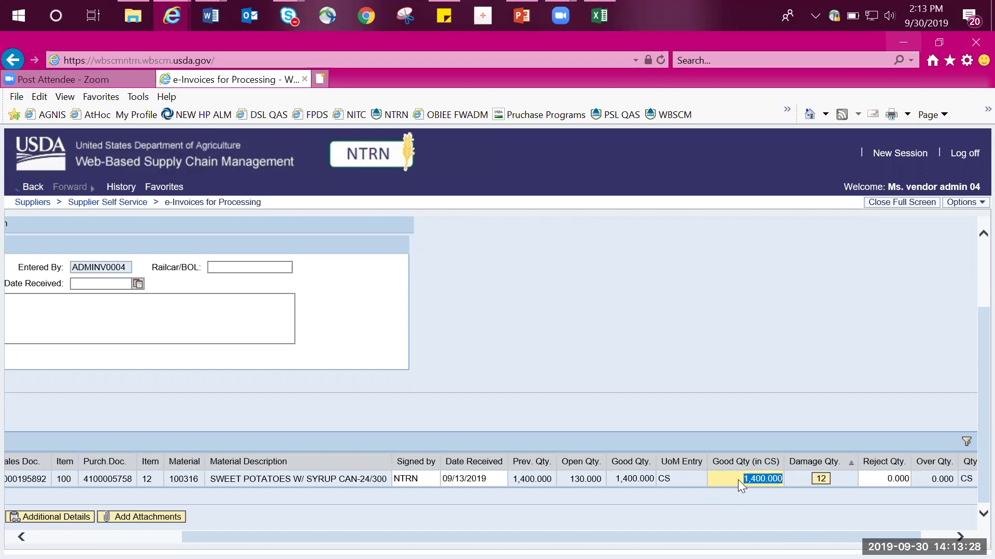
text(1530.00)
scroll(489, 476, left, 3)
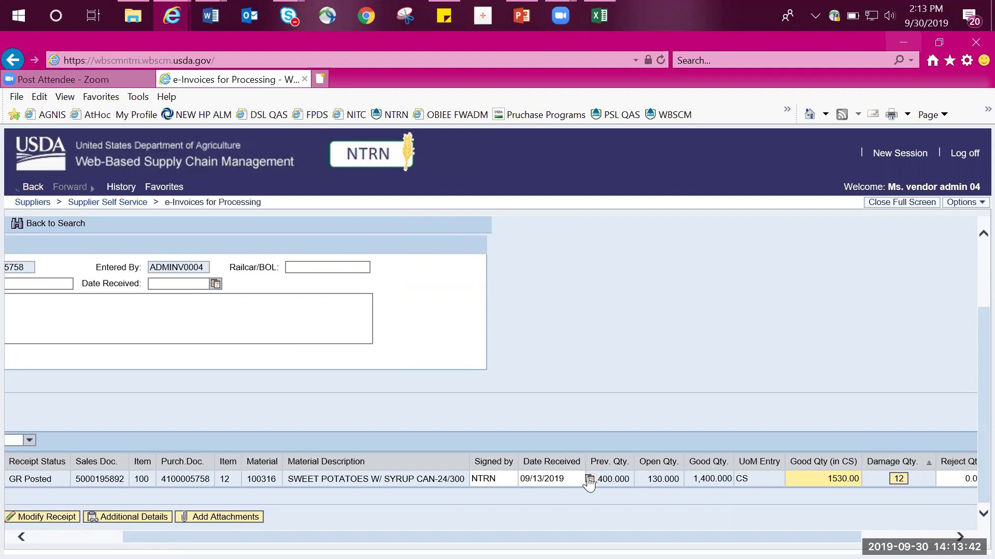
click(589, 479)
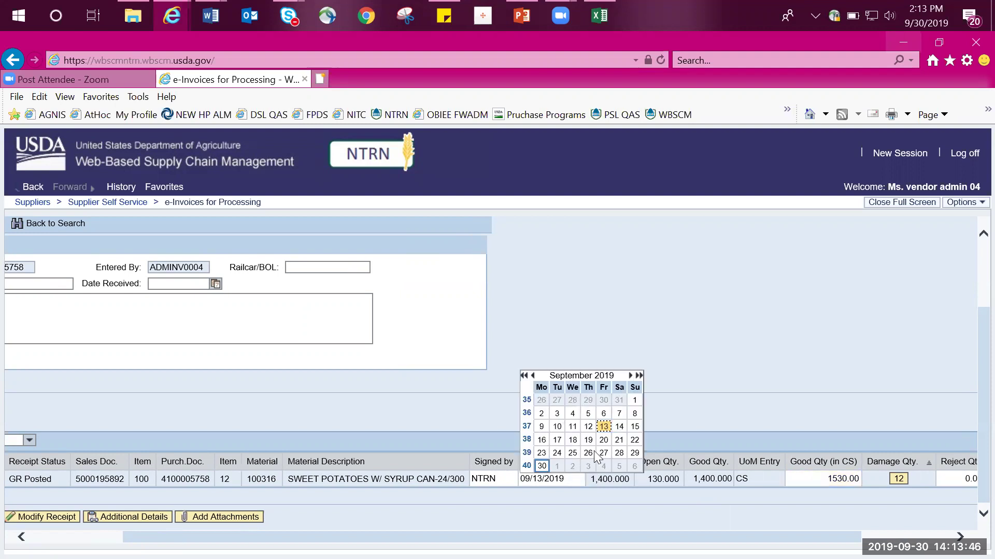
click(655, 399)
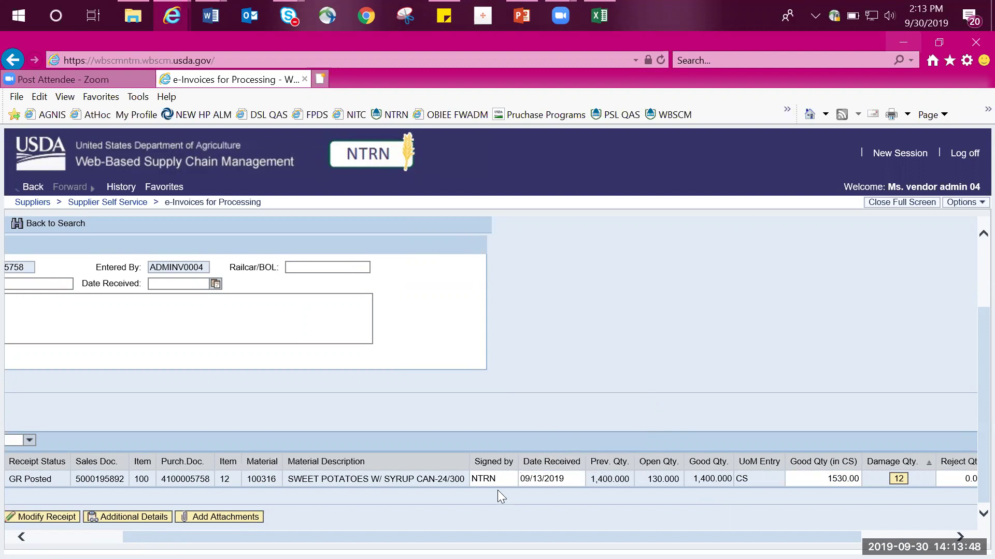
Replace item 12's Signed by value with 'Testing'
scroll(493, 490, left, 3)
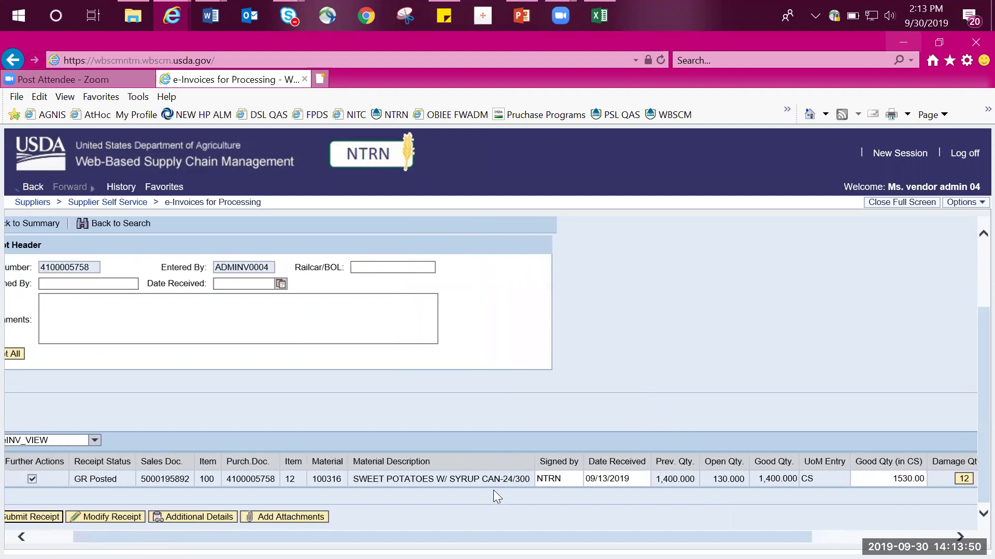
double_click(569, 477)
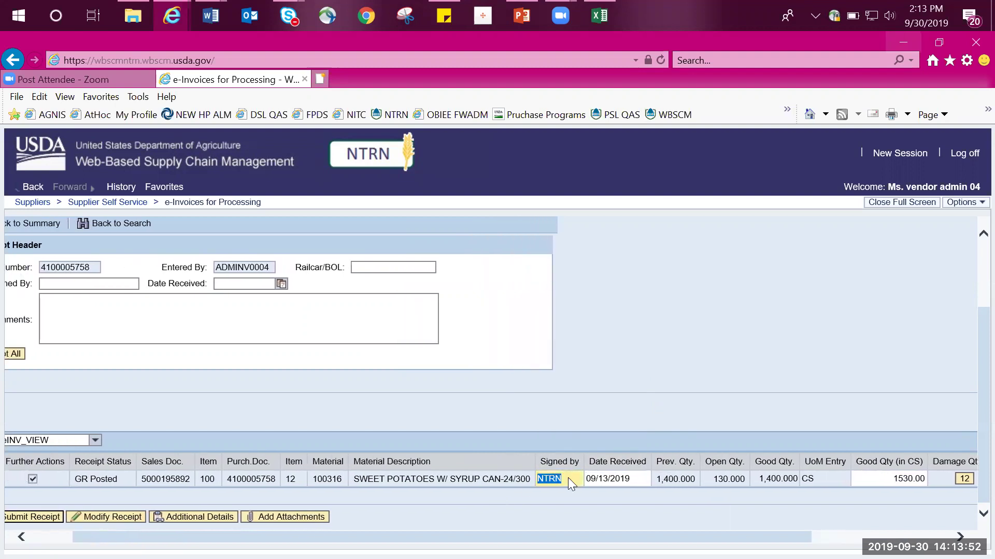
text(Testing)
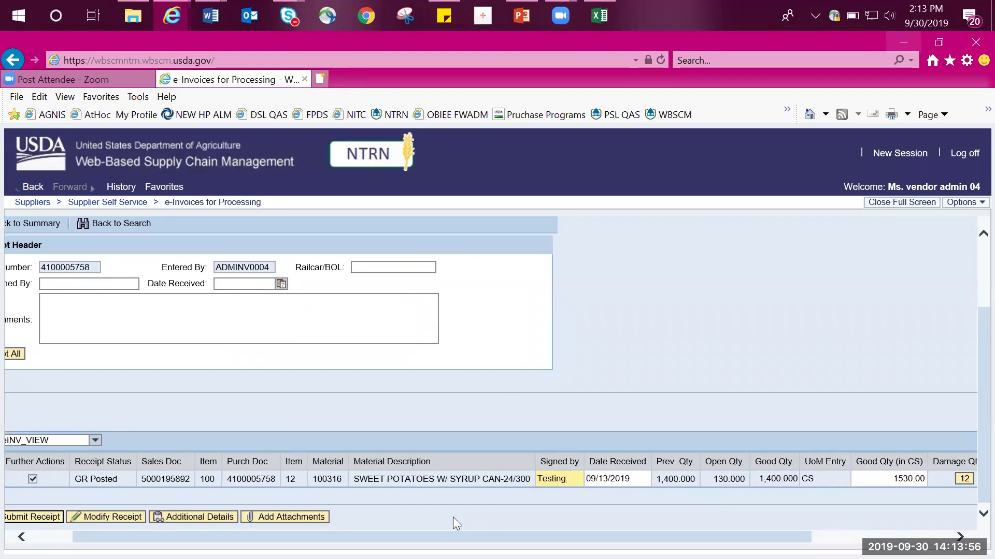
Submit the modified receipt, posting 1,530.000 received with status Pending Approval
key(Tab)
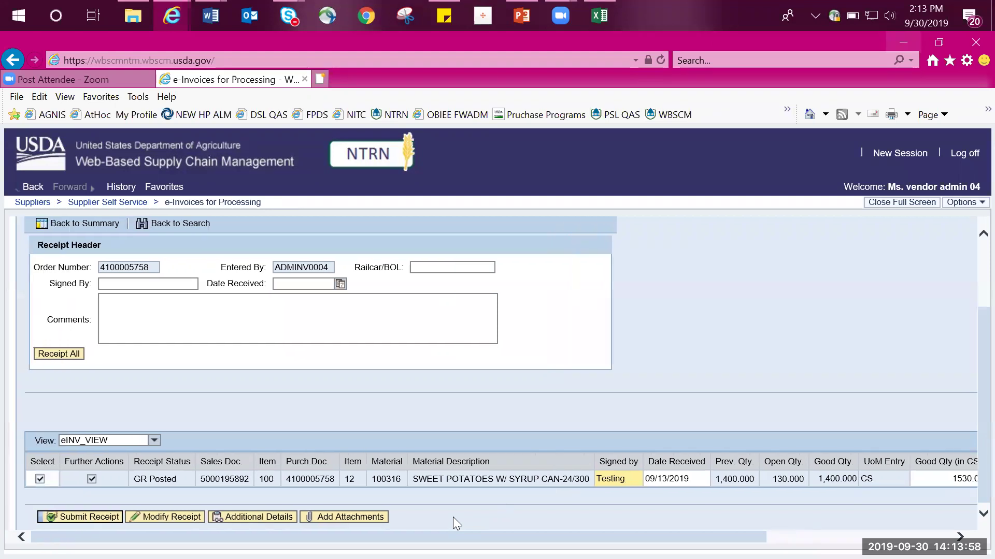
click(83, 518)
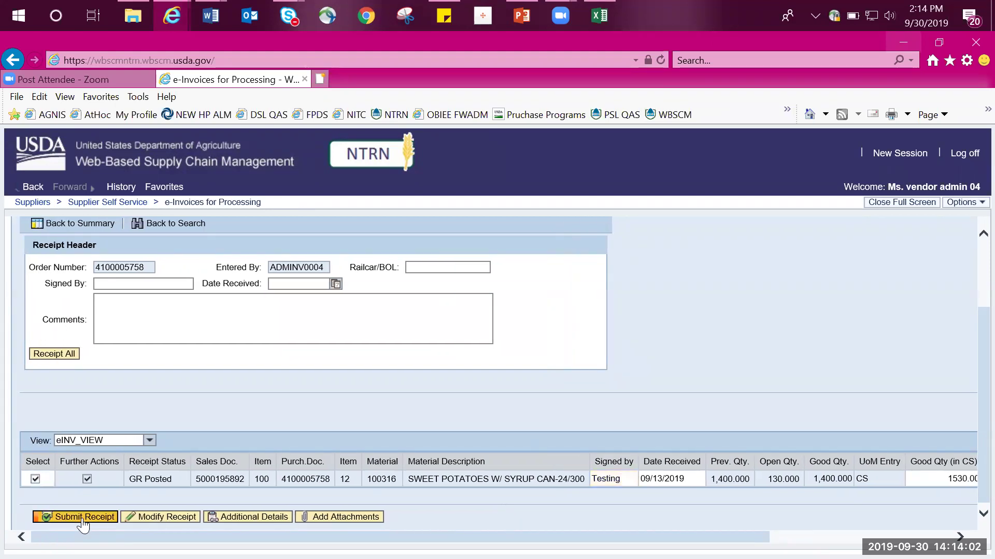
click(83, 518)
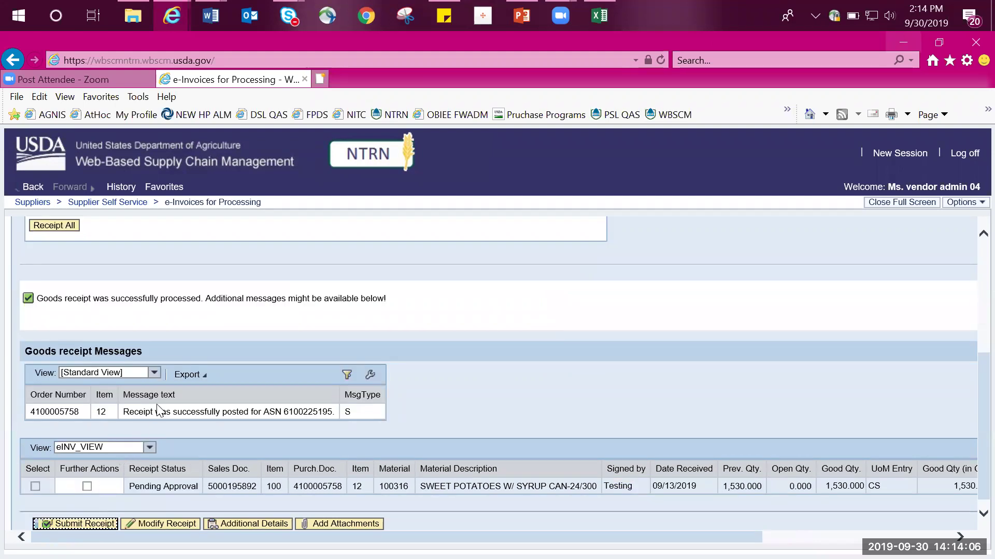
scroll(156, 410, up, 1)
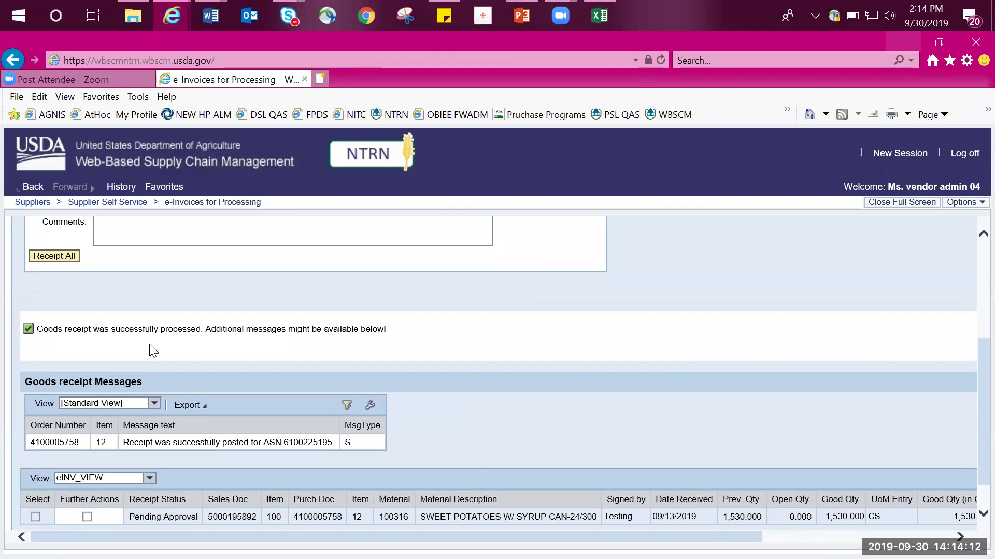
scroll(150, 347, up, 4)
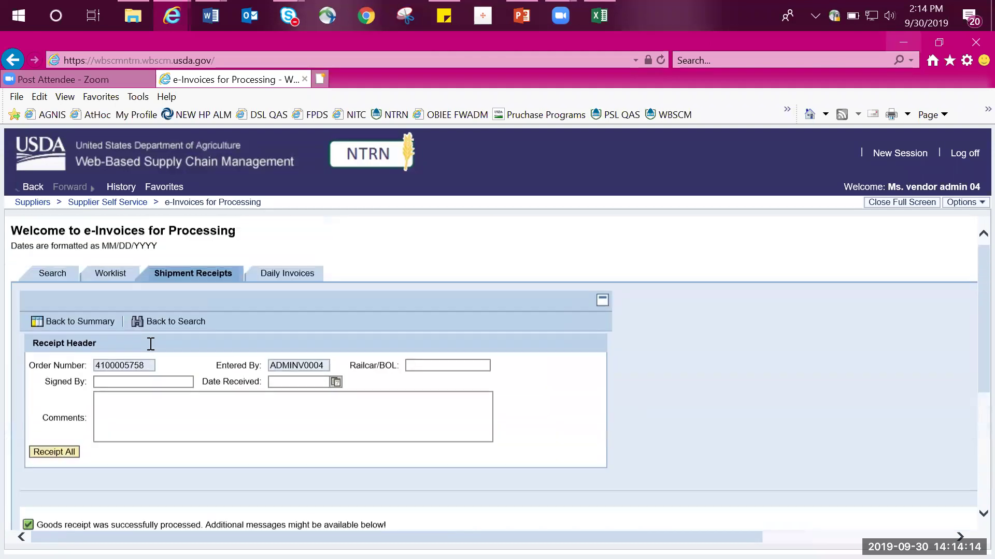
From the Worklist, open Additional Details for PO item 12's 1,530-case vendor shipment
click(106, 275)
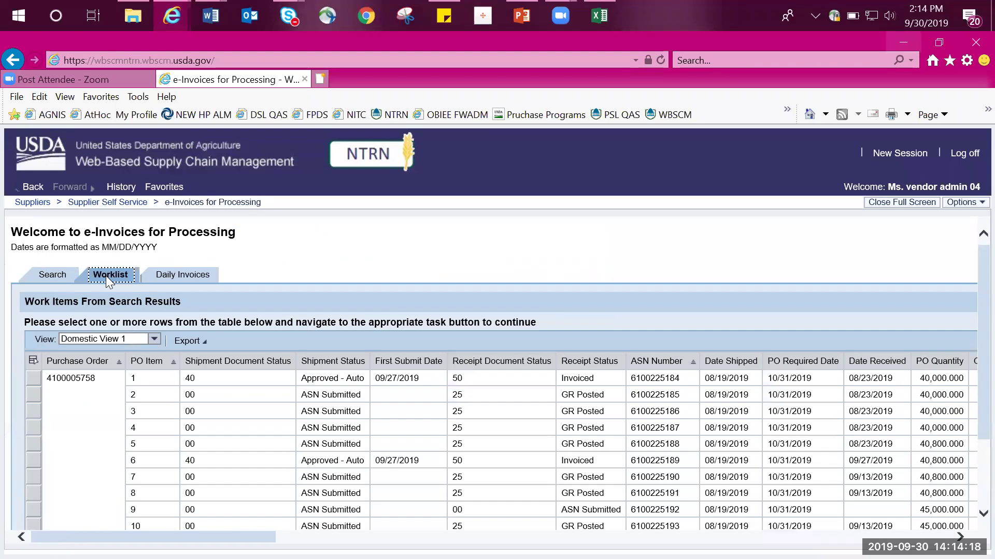
scroll(217, 439, down, 2)
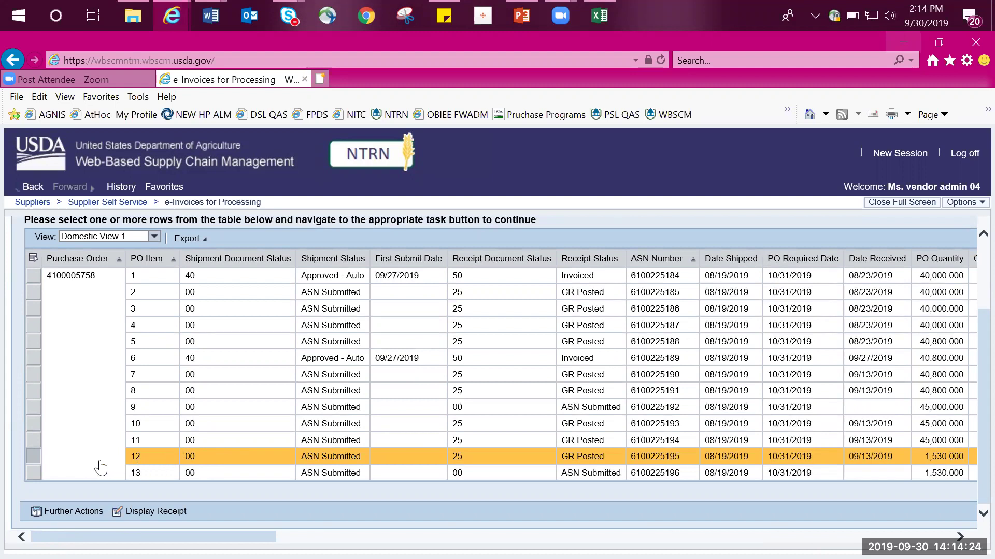
click(50, 516)
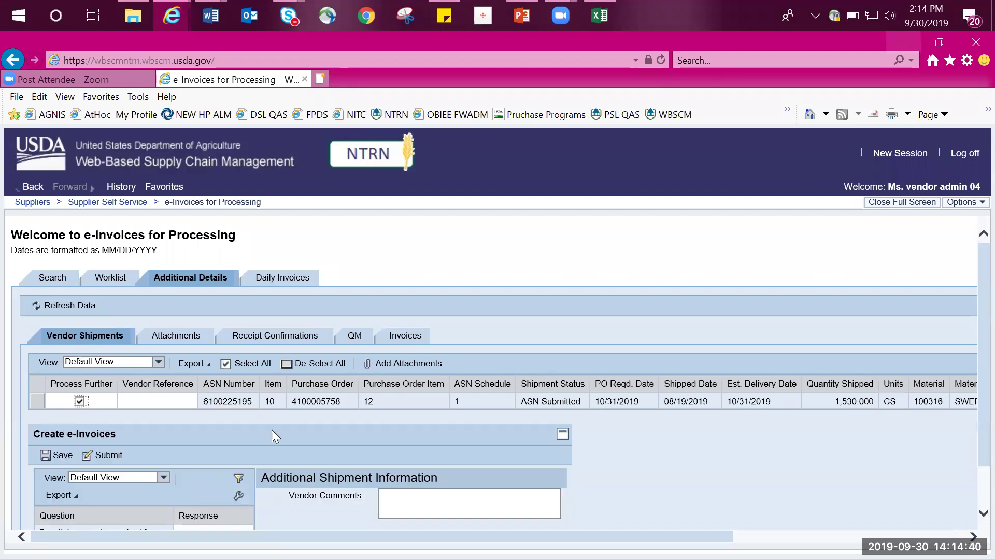
Start a shipment attachment with type Required Contract Documents
click(396, 366)
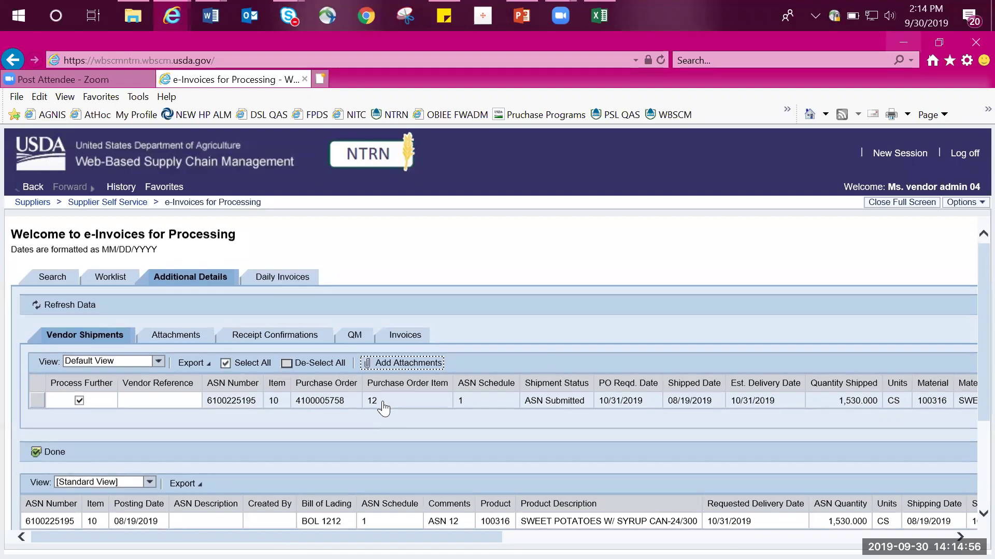
scroll(383, 409, down, 2)
scroll(383, 409, down, 3)
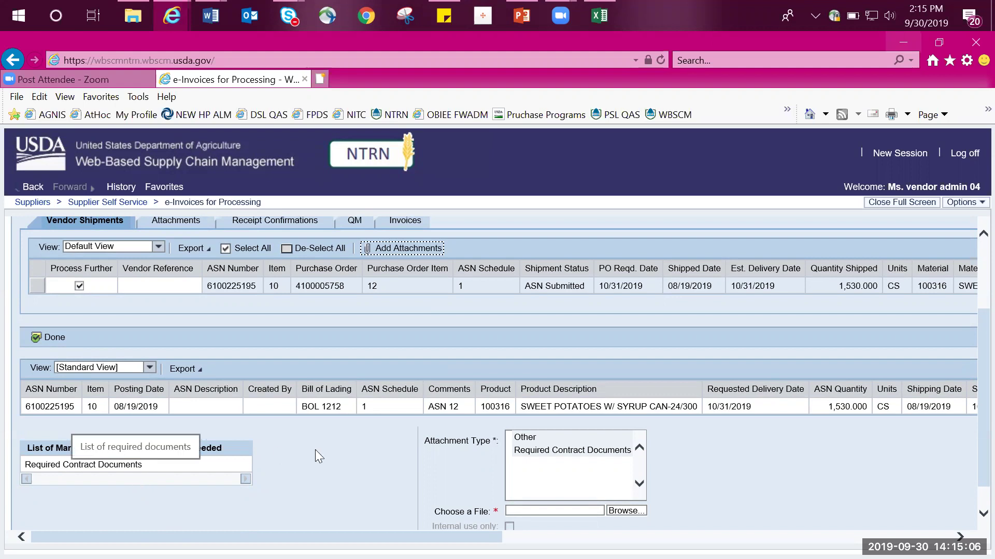
scroll(445, 468, down, 1)
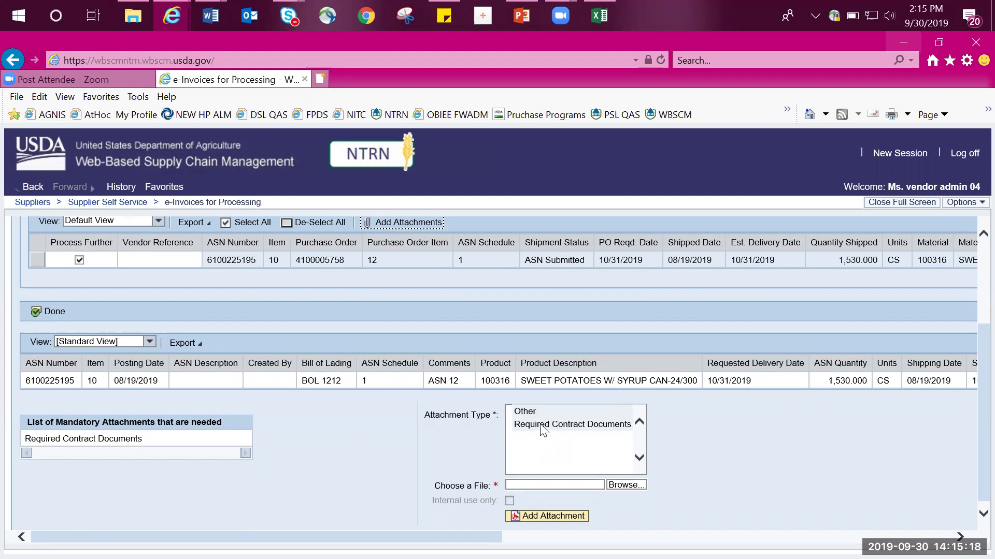
click(541, 424)
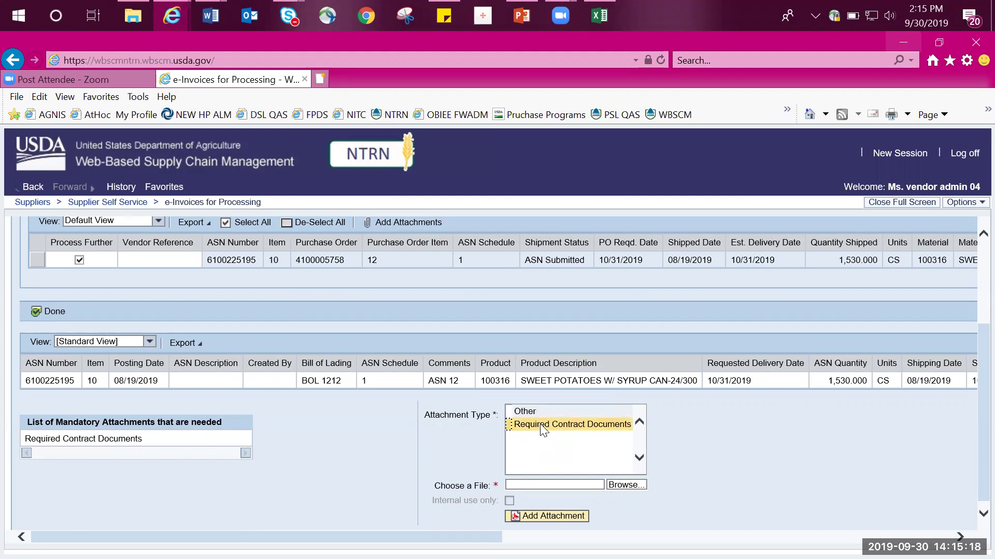
Upload VENDORA0002POPRINT_20190612064829.pdf as the shipment's attachment
click(620, 484)
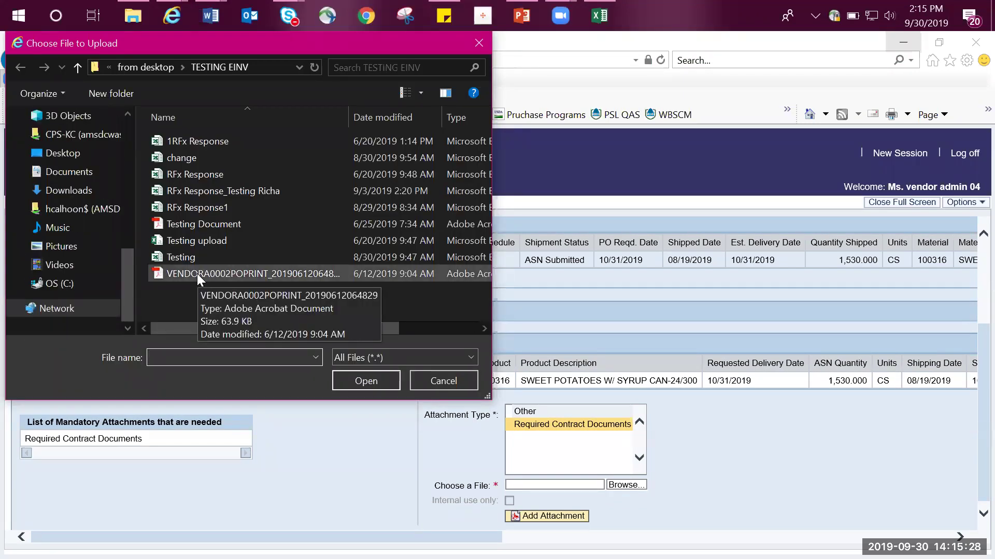
click(197, 274)
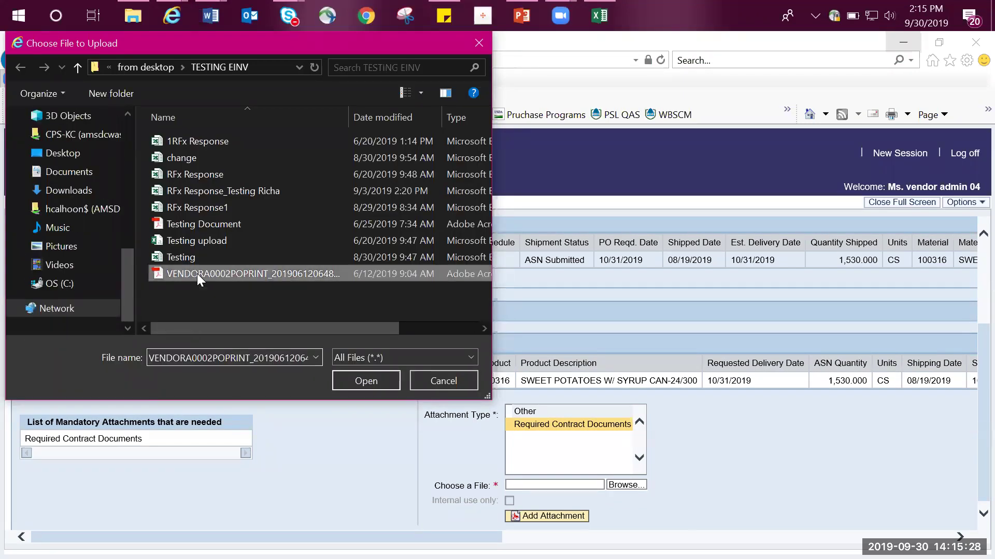
click(353, 380)
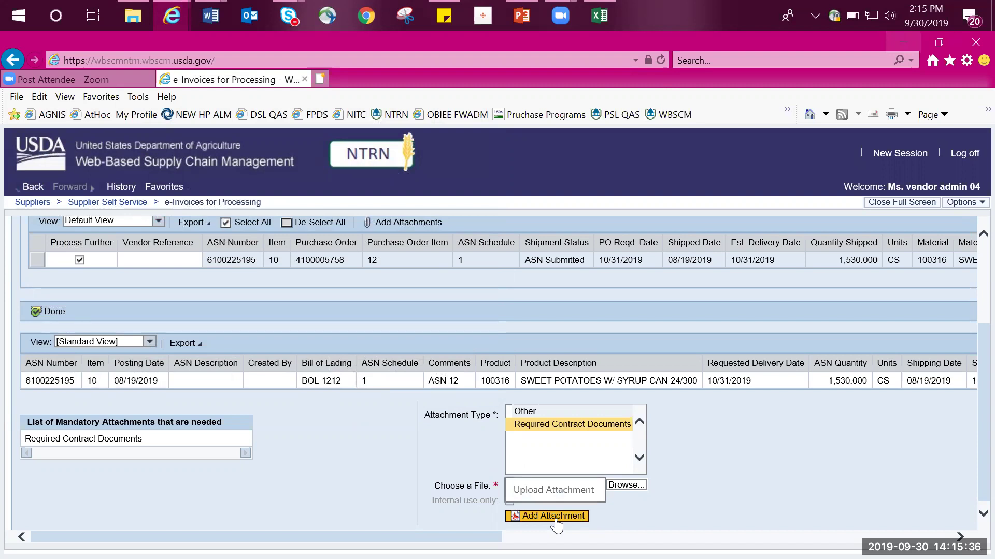
click(556, 524)
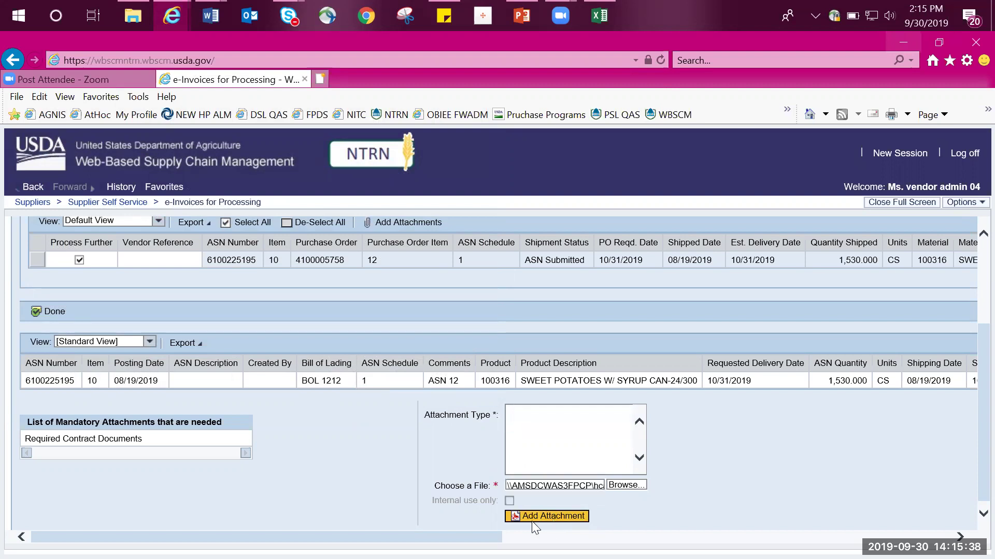
scroll(292, 466, up, 3)
scroll(292, 466, up, 2)
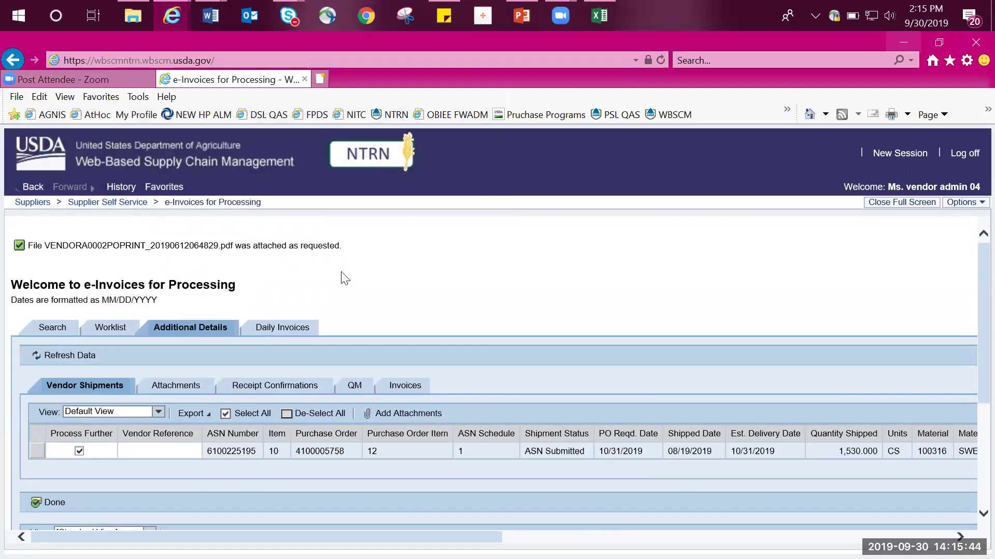
Close the attachment panel with Done, returning to the Create e-Invoices section
scroll(418, 328, down, 3)
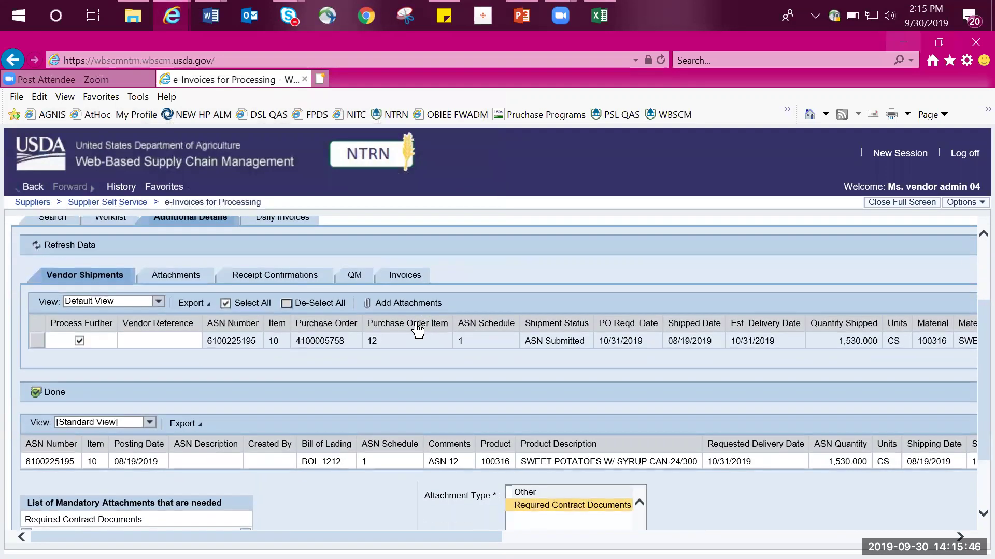
scroll(417, 326, down, 1)
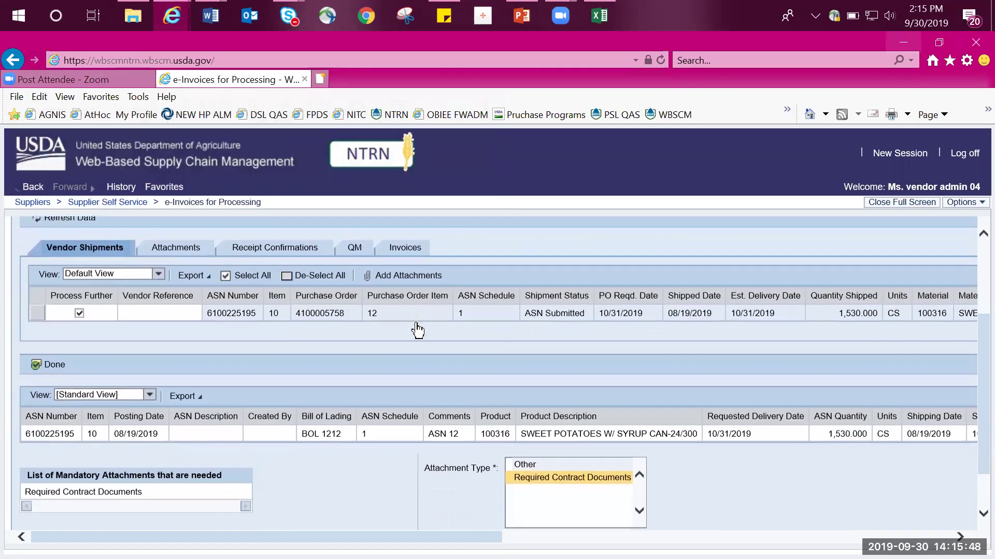
scroll(418, 330, down, 1)
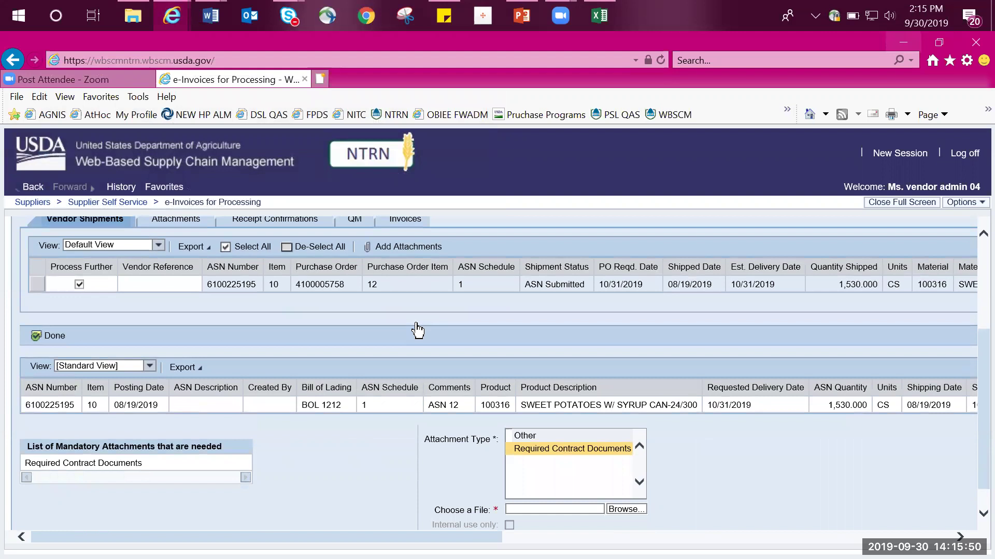
scroll(418, 329, down, 1)
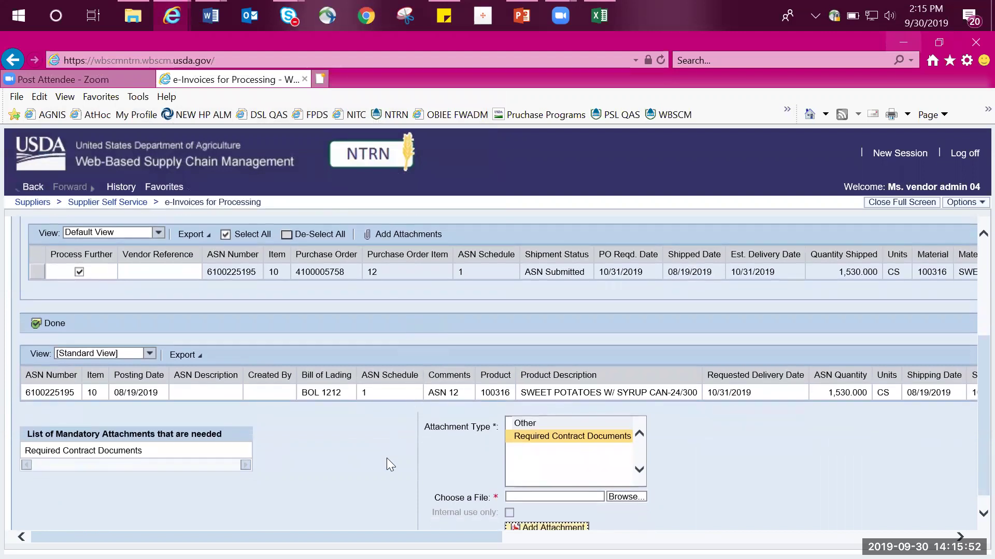
scroll(386, 461, down, 1)
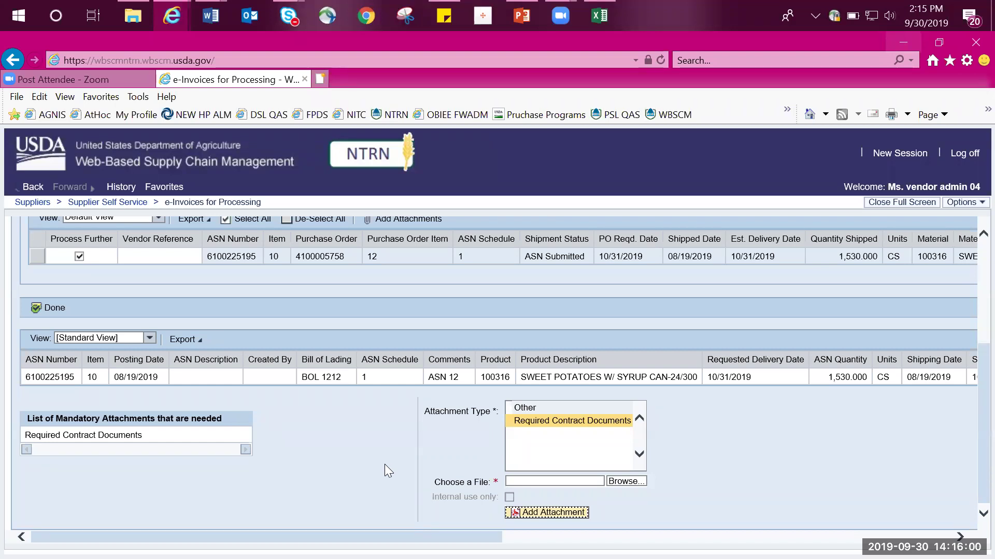
click(54, 307)
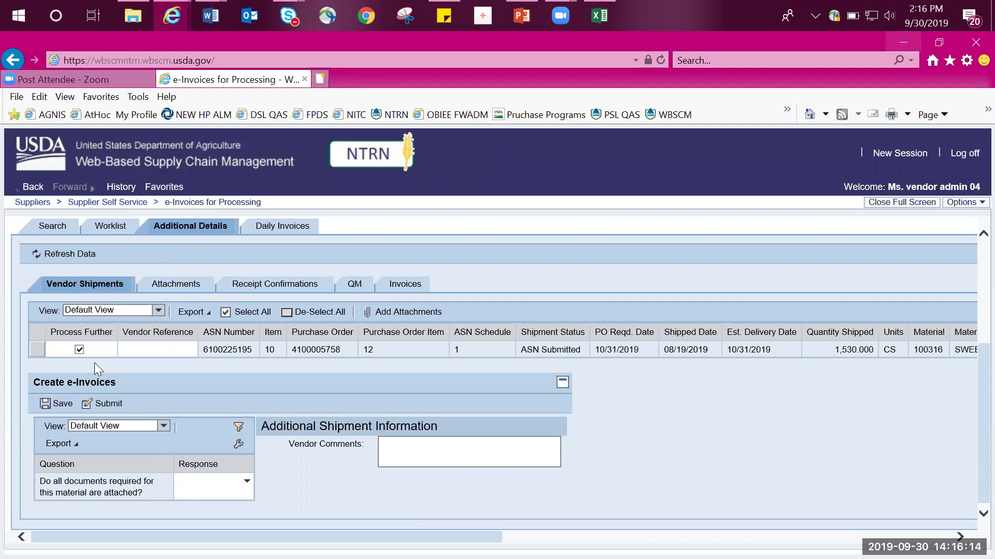
Begin editing the shipment's Vendor Reference and try Yes, then No, for the documents-attached question
click(150, 352)
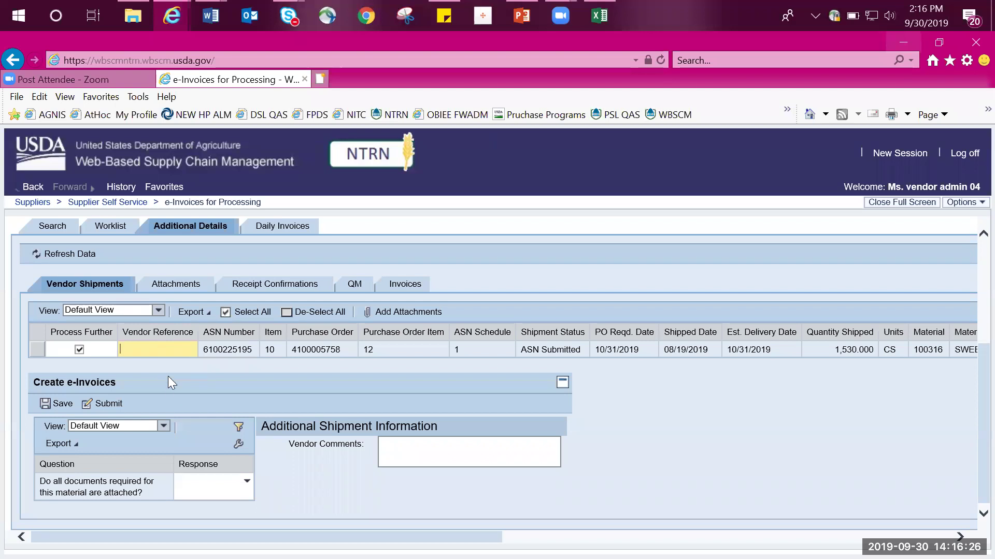
scroll(190, 475, down, 1)
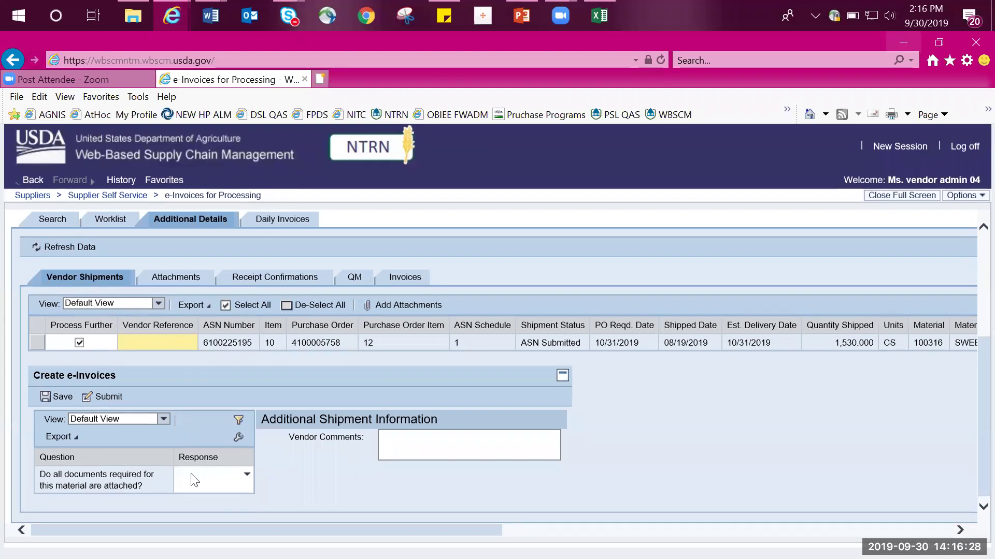
scroll(191, 480, up, 1)
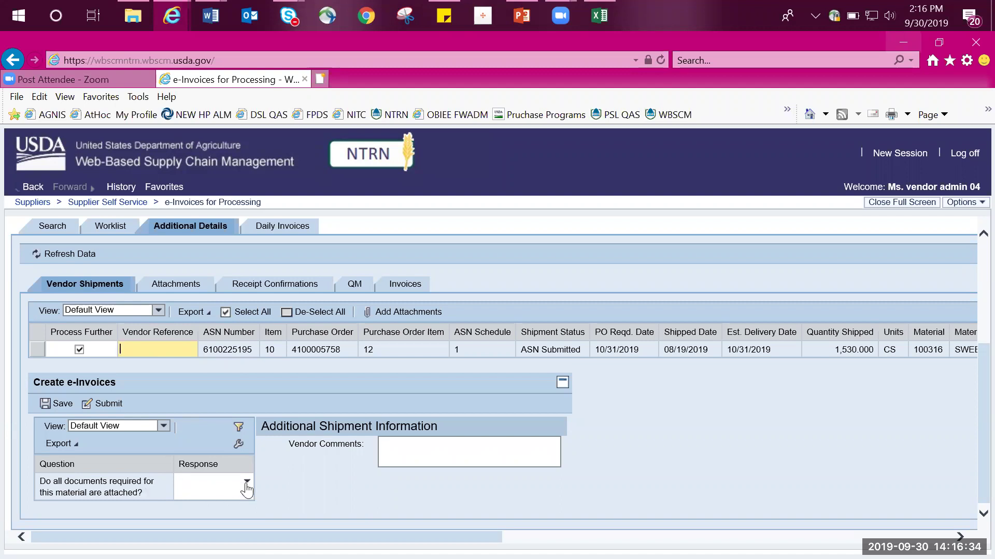
click(241, 489)
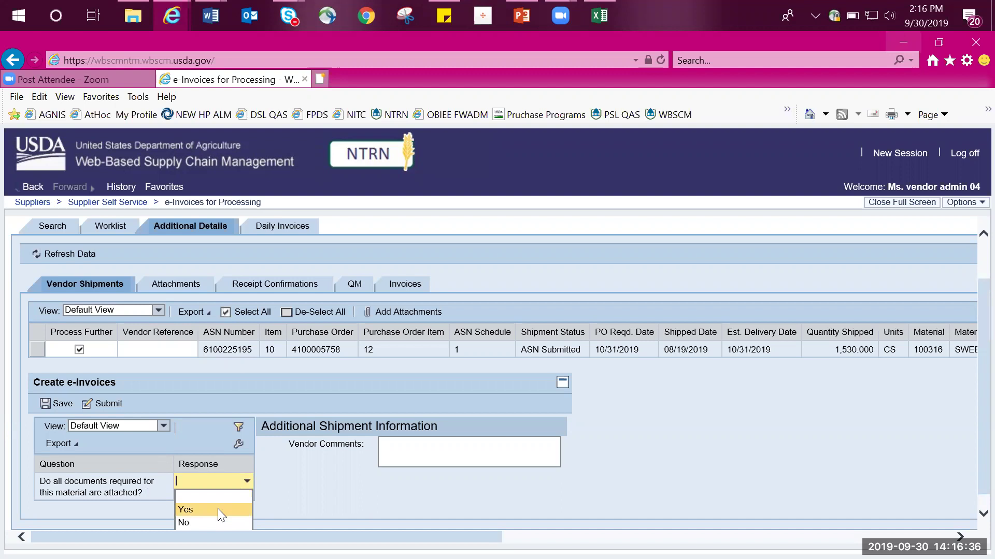
click(218, 508)
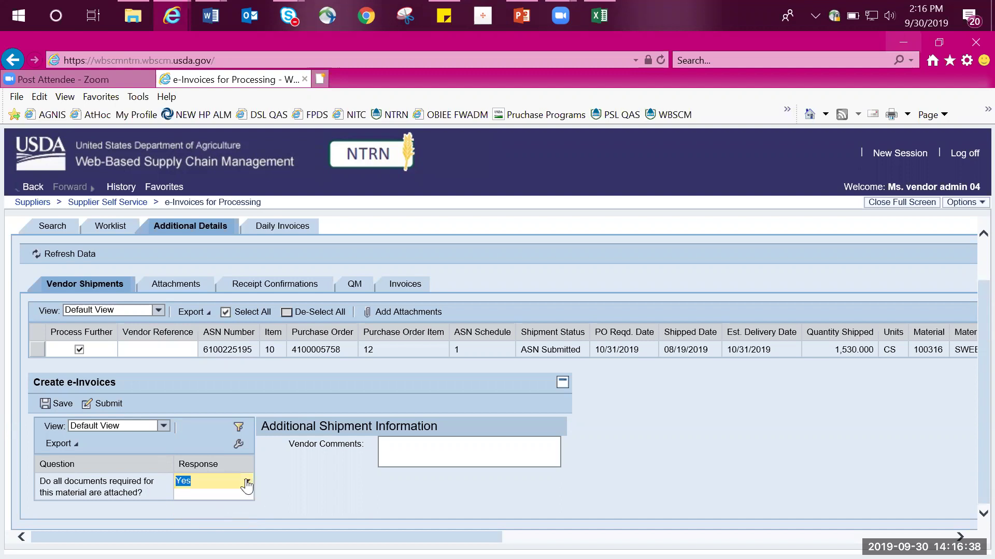
click(247, 482)
click(218, 522)
Settle the documents-attached answer on Yes and enter 'Optional' as the vendor comment
click(247, 483)
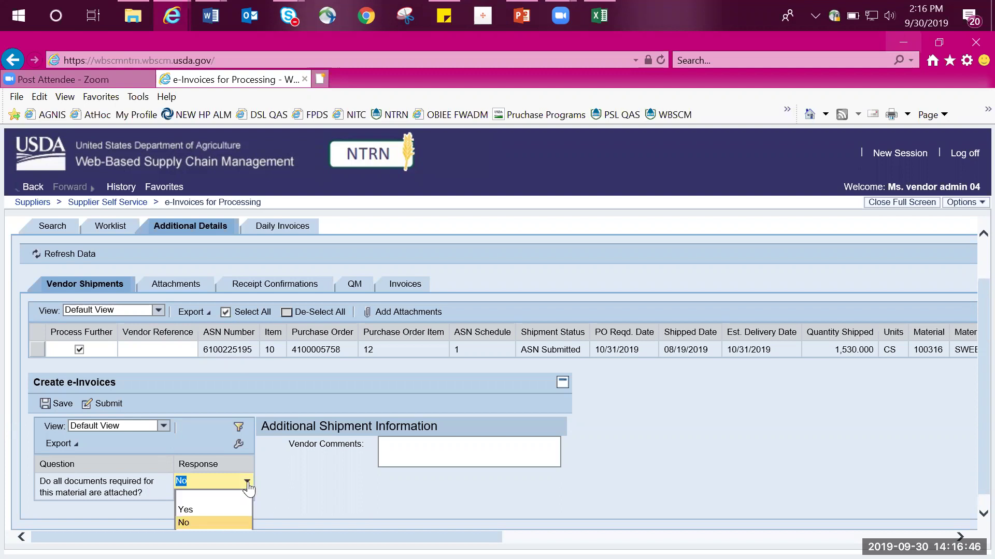
click(226, 509)
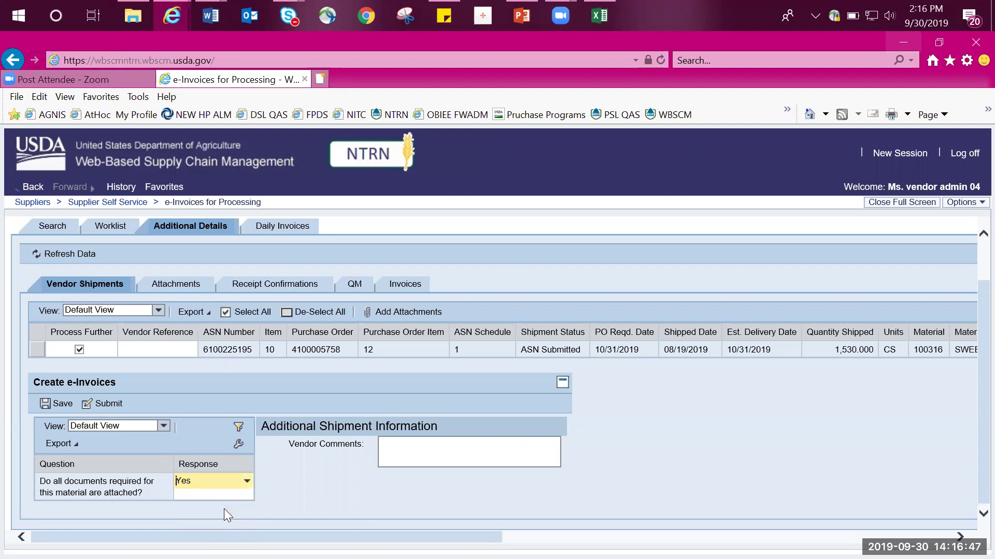
click(288, 491)
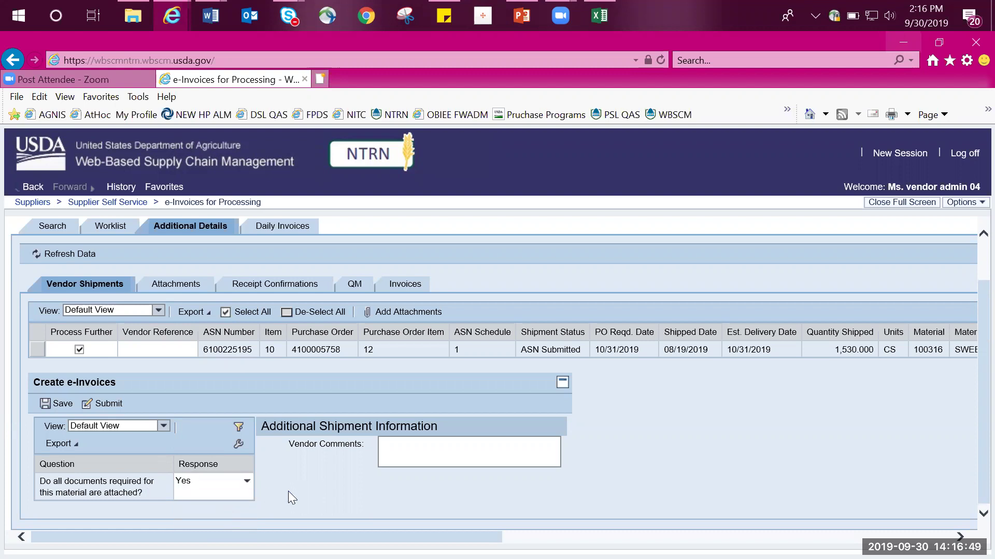
click(442, 447)
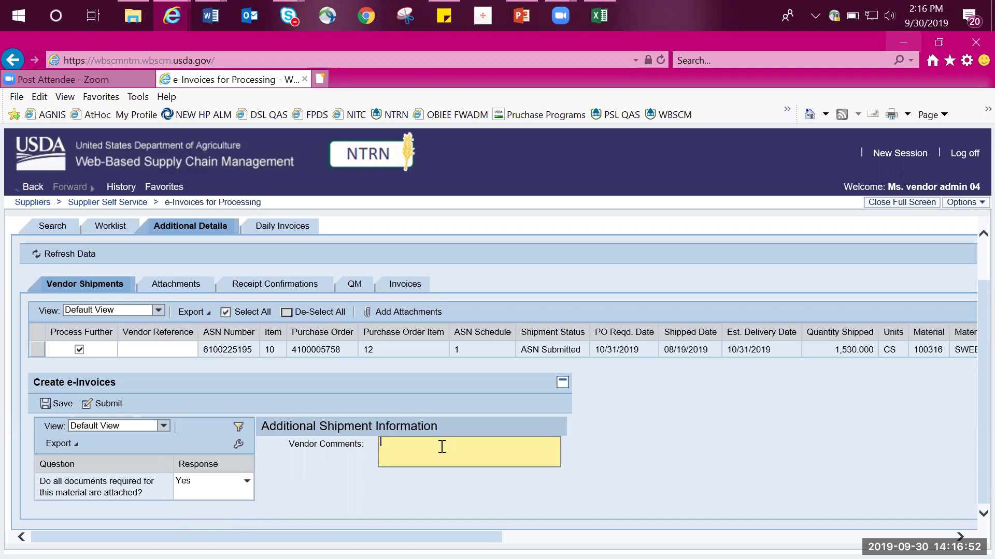
text(Optional)
click(101, 407)
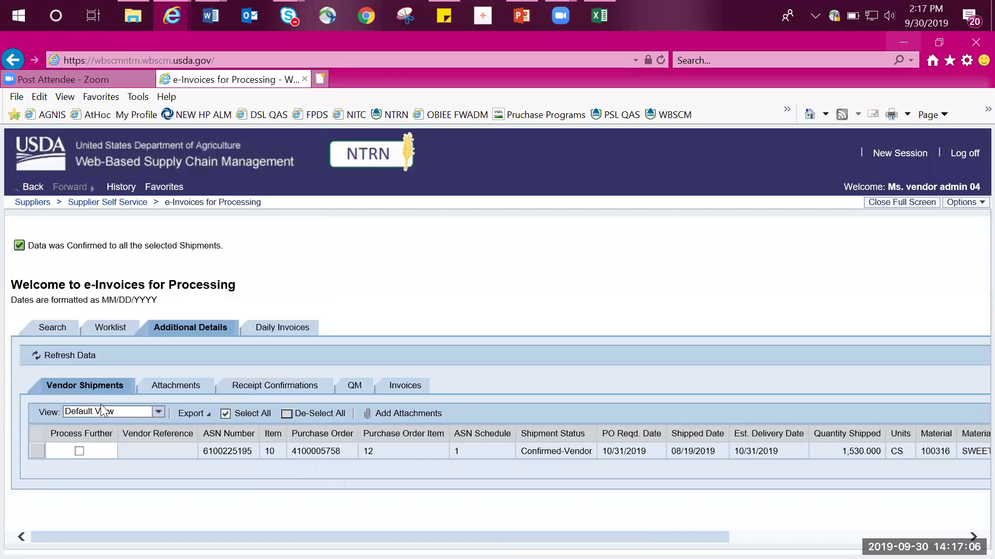